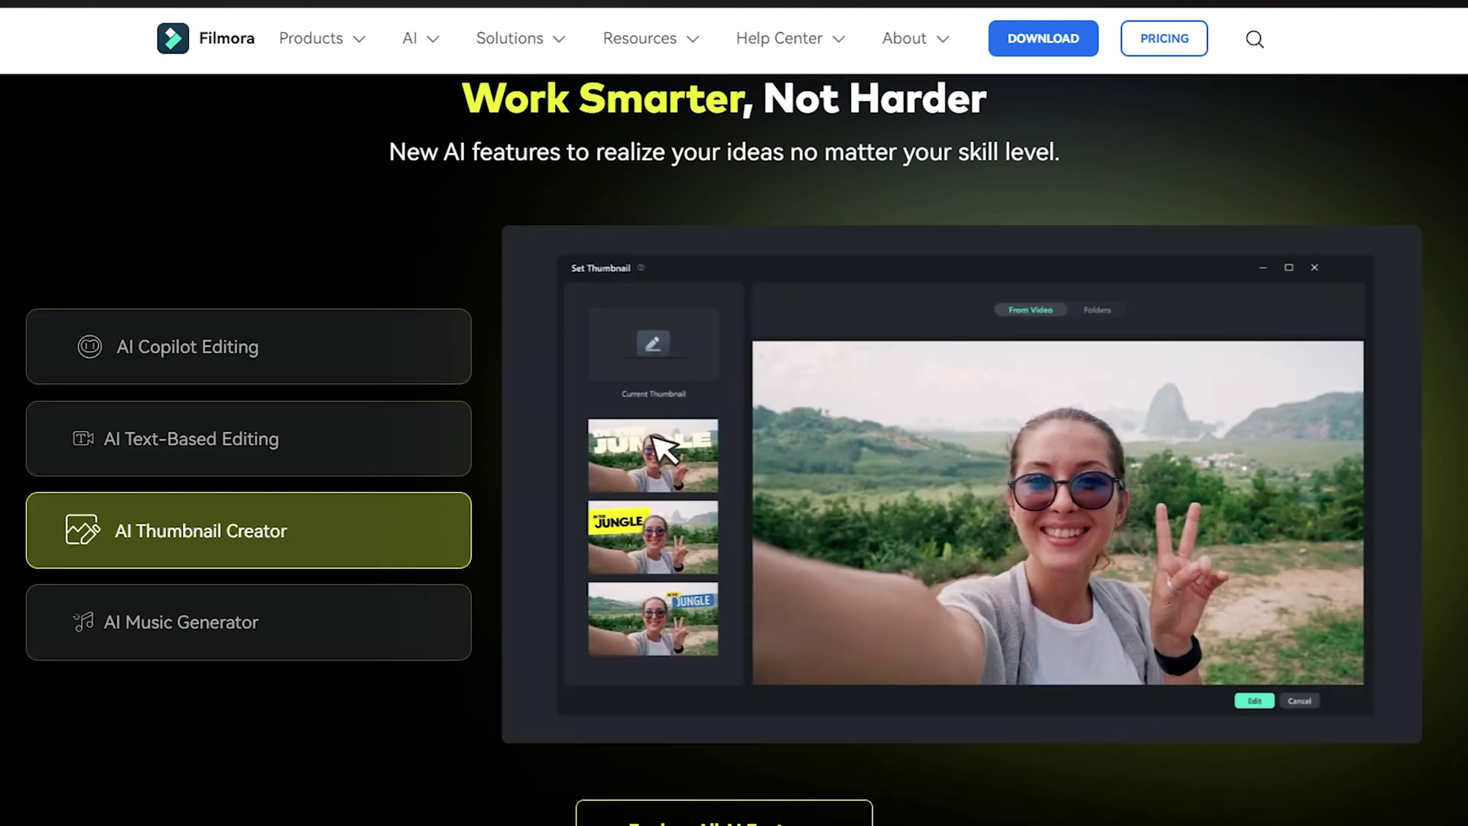
# Step: Look through the Filmora web page's sections on AI features, templates, stickers, desktop version and tutorials
pyautogui.scroll(-10, 1238, 535)
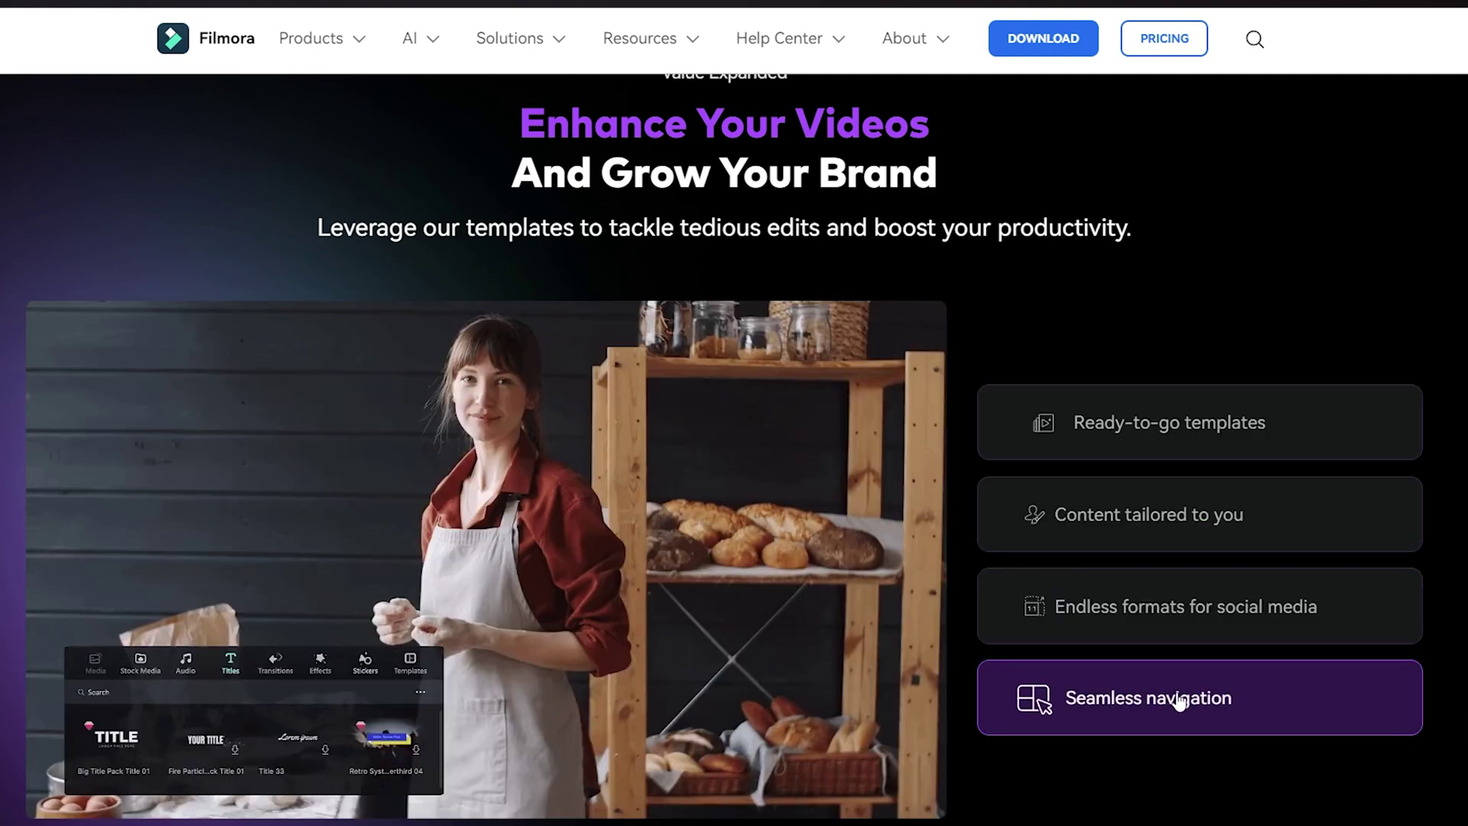
pyautogui.scroll(-10, 1203, 703)
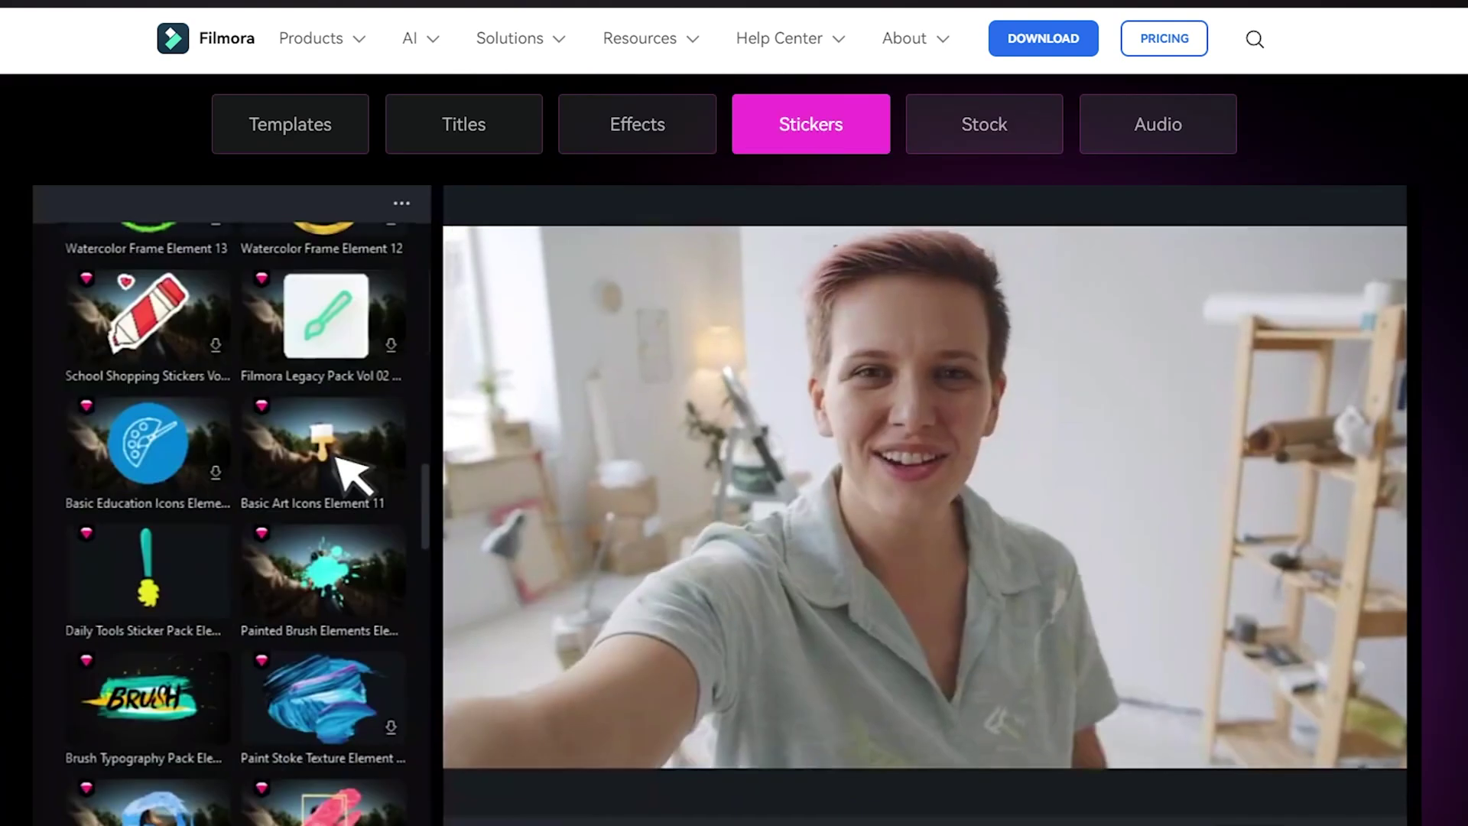
pyautogui.scroll(-15, 734, 451)
pyautogui.scroll(-20, 734, 451)
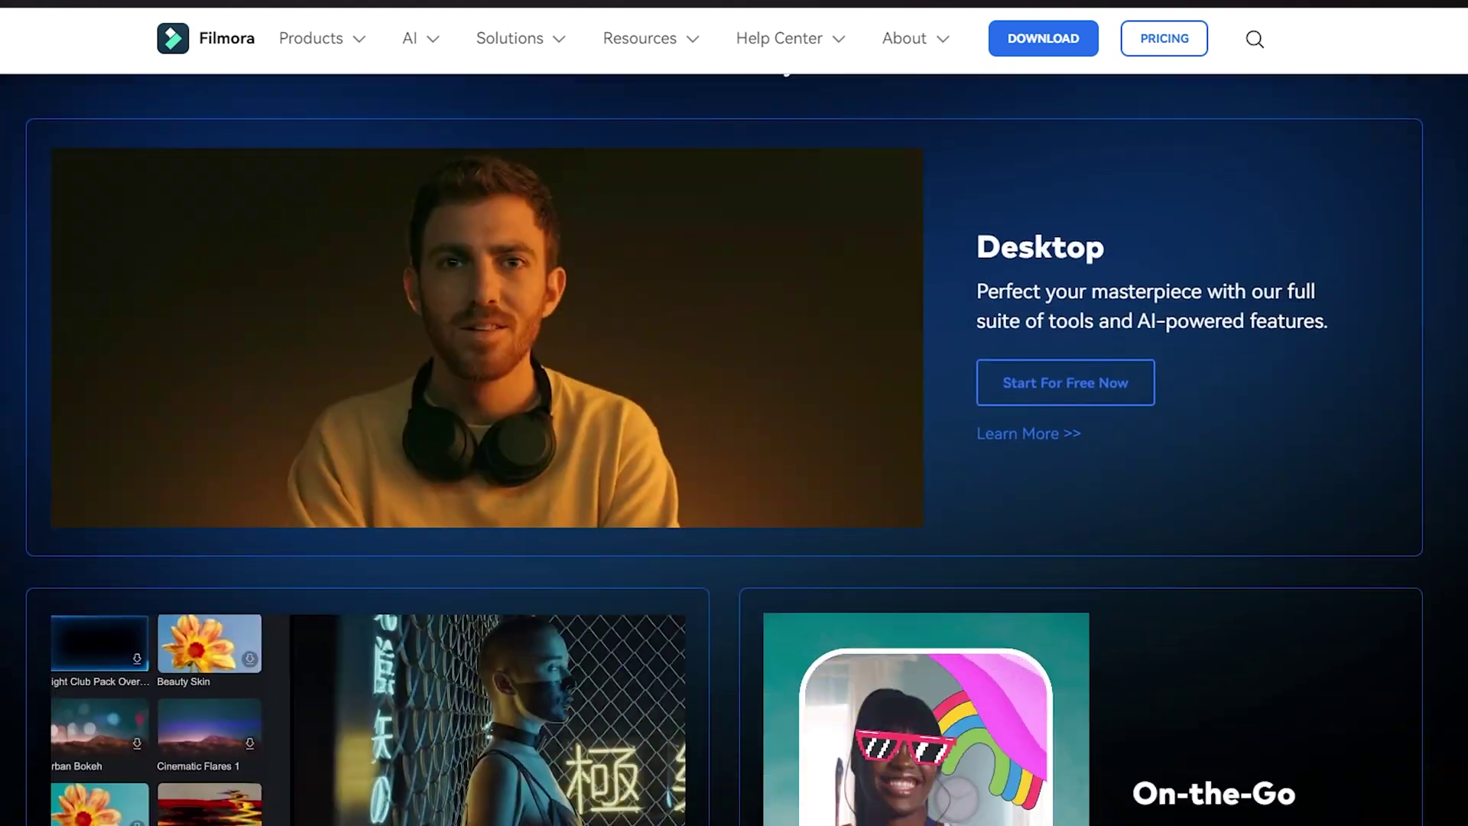
pyautogui.scroll(-15, 734, 451)
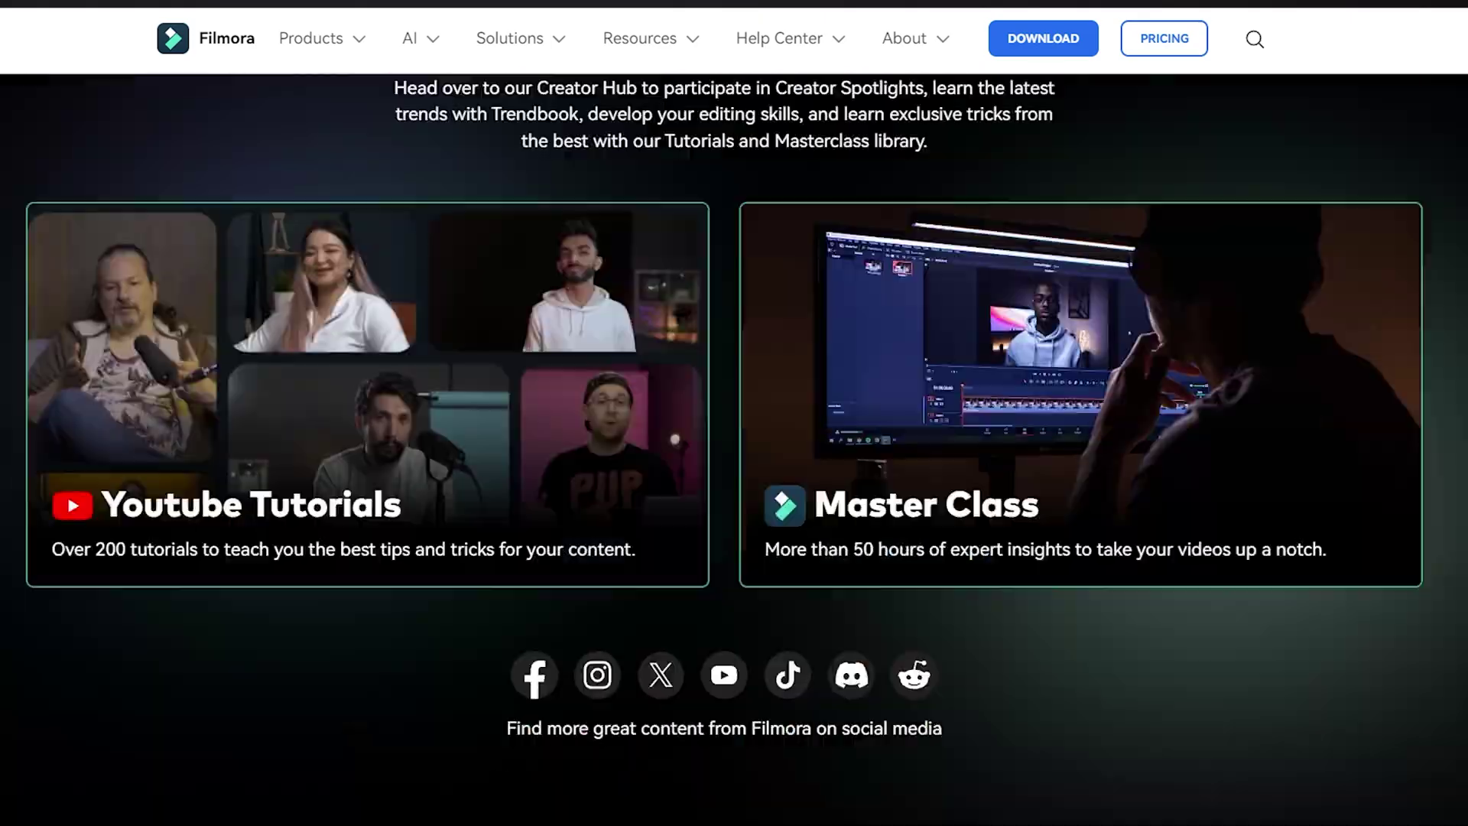
pyautogui.scroll(20, 735, 451)
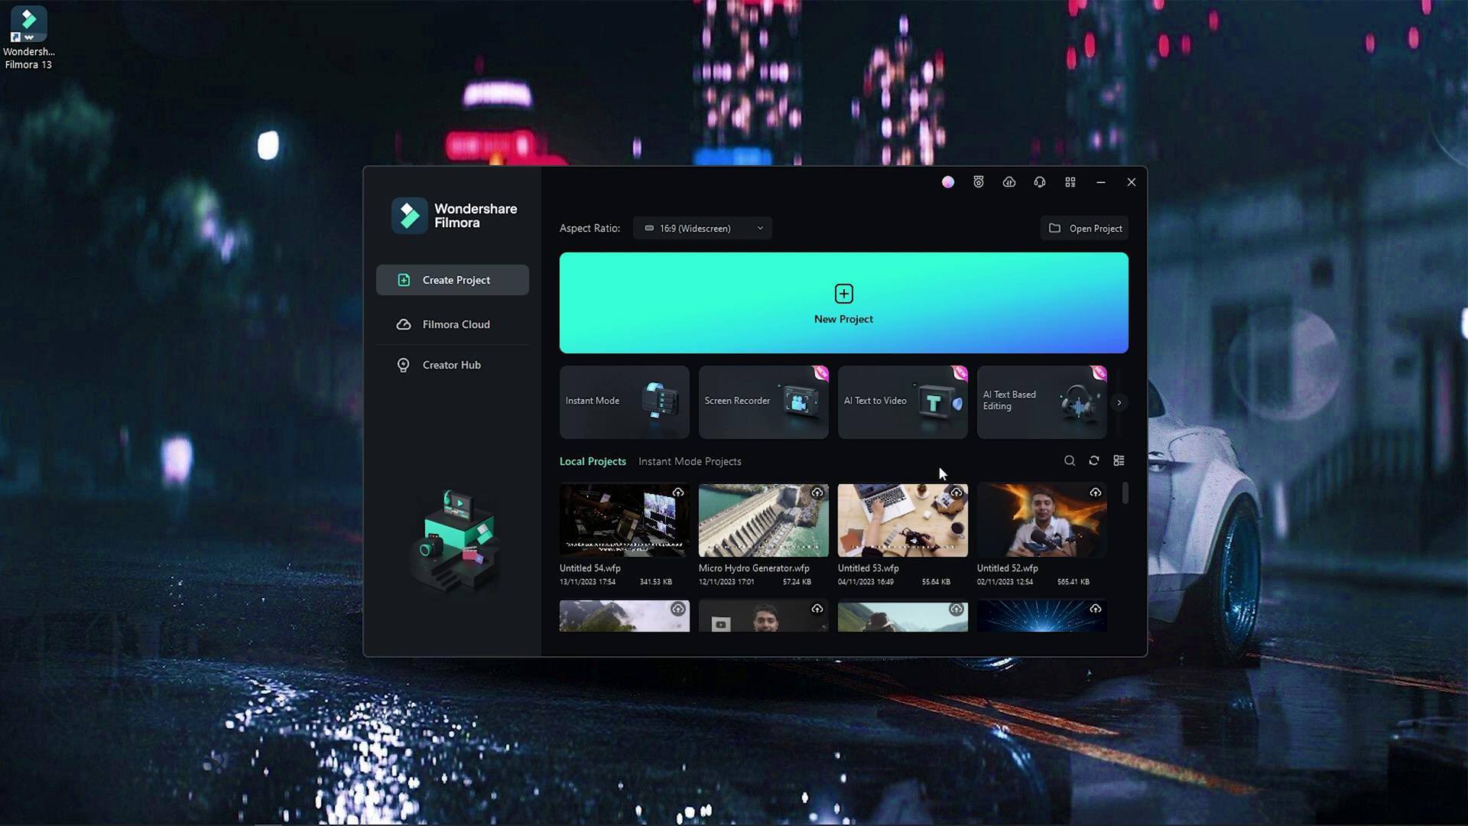
# Step: In the Filmora desktop app, start AI Text Based Editing with Micro Hydro Generator.mp4 from New Volume (D:)
pyautogui.click(1030, 405)
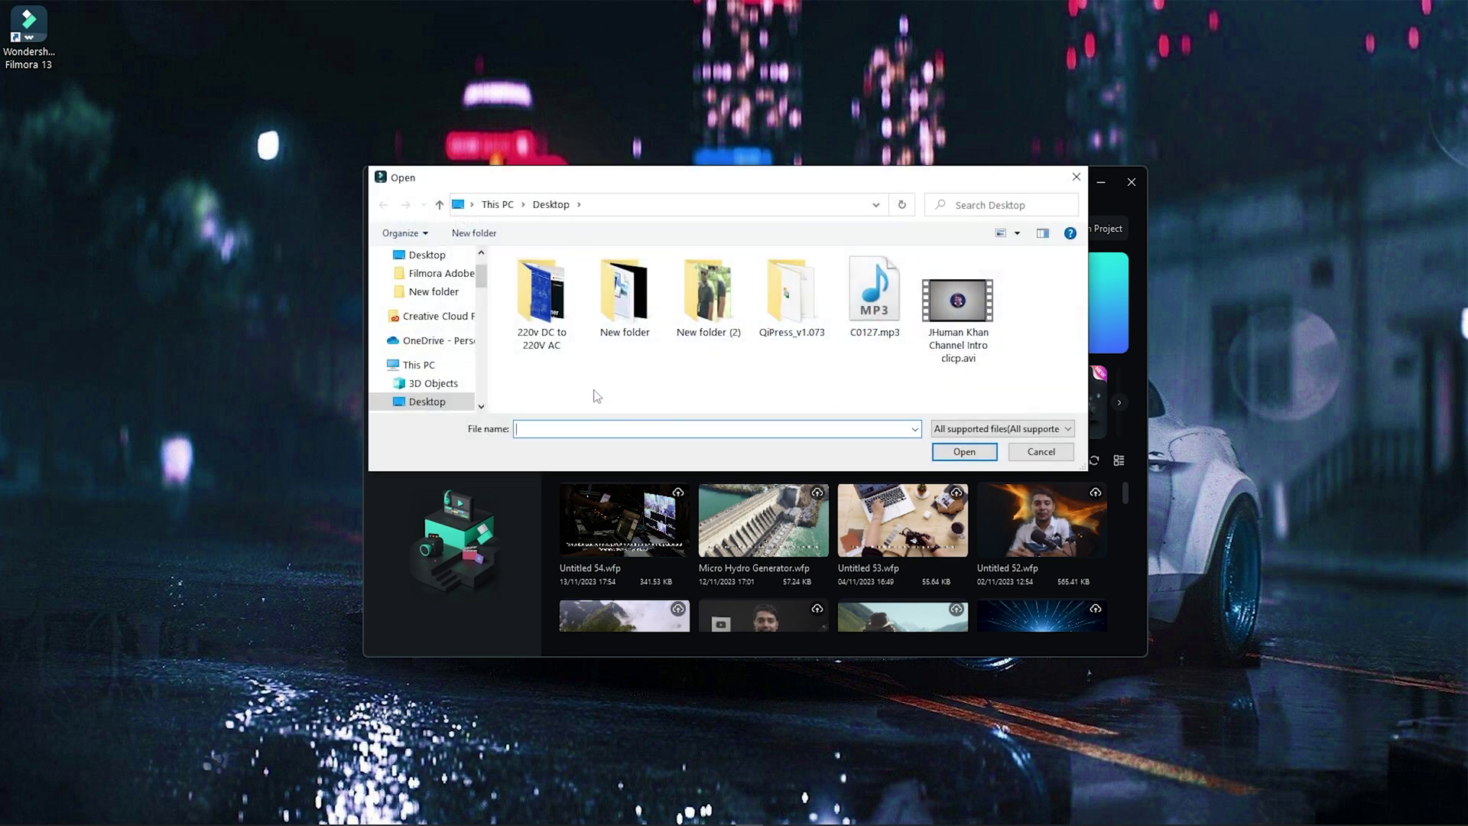
pyautogui.scroll(-1, 424, 371)
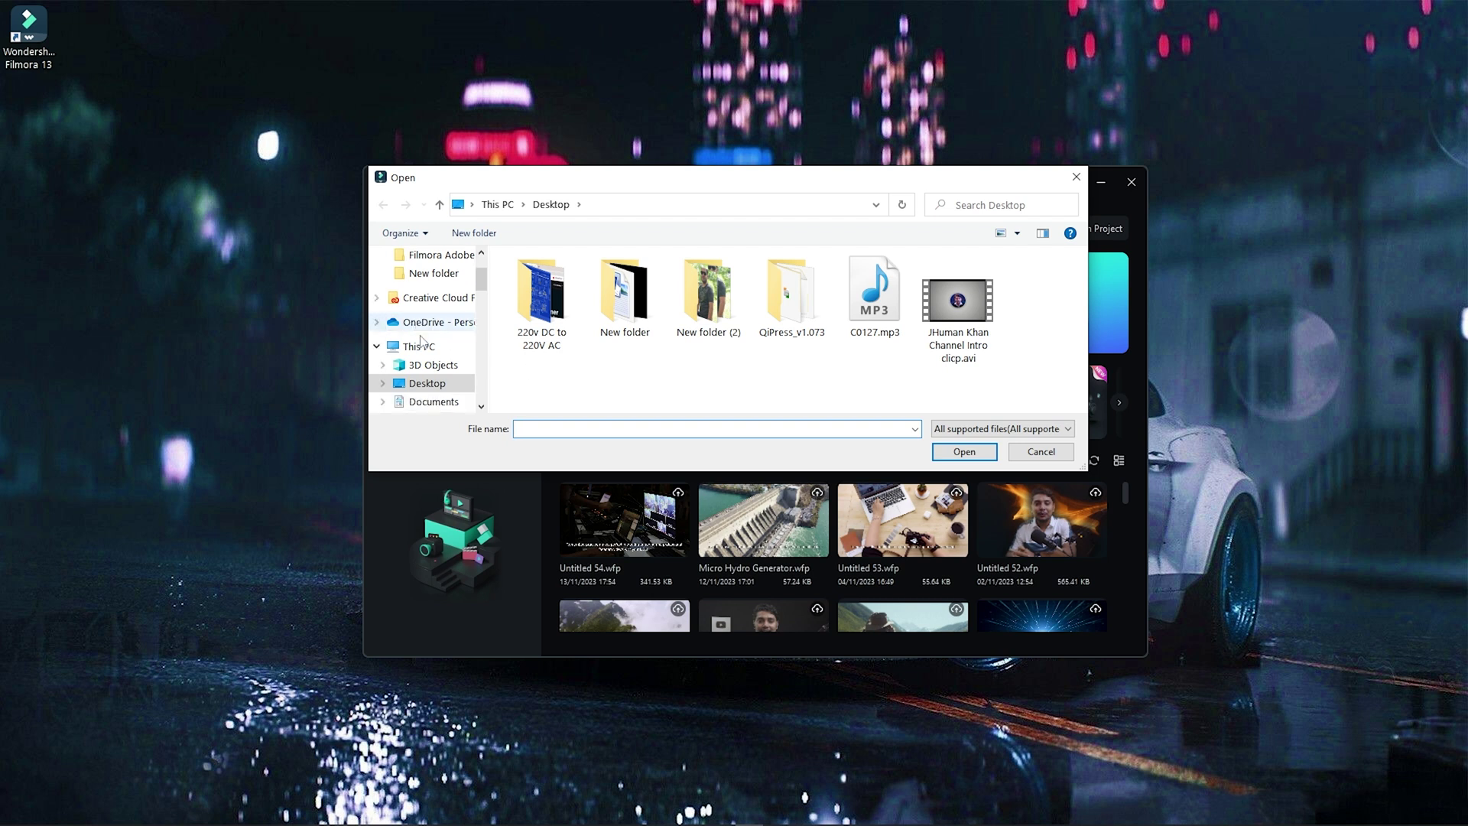
pyautogui.scroll(-2, 423, 371)
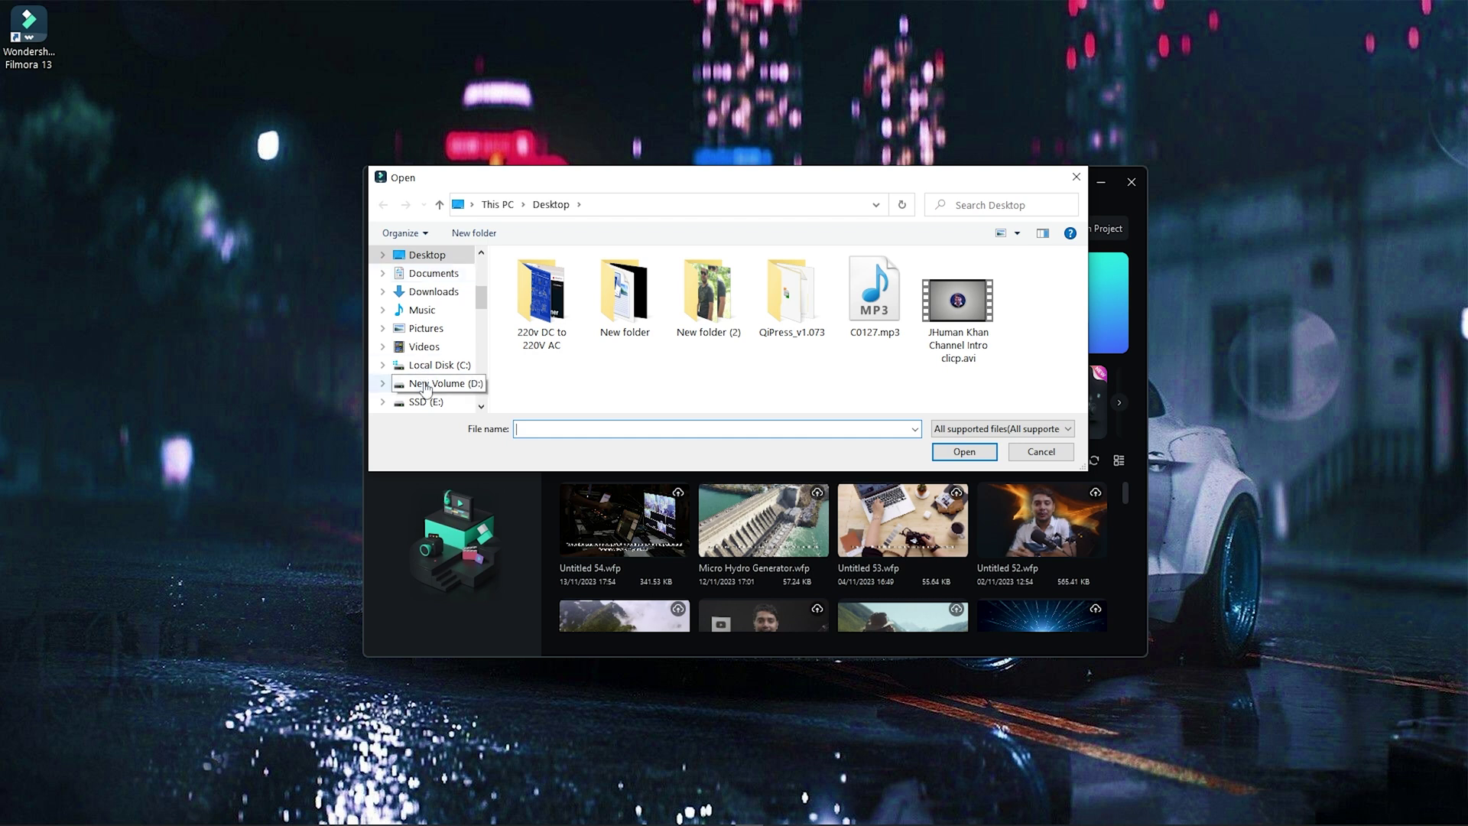
pyautogui.click(426, 385)
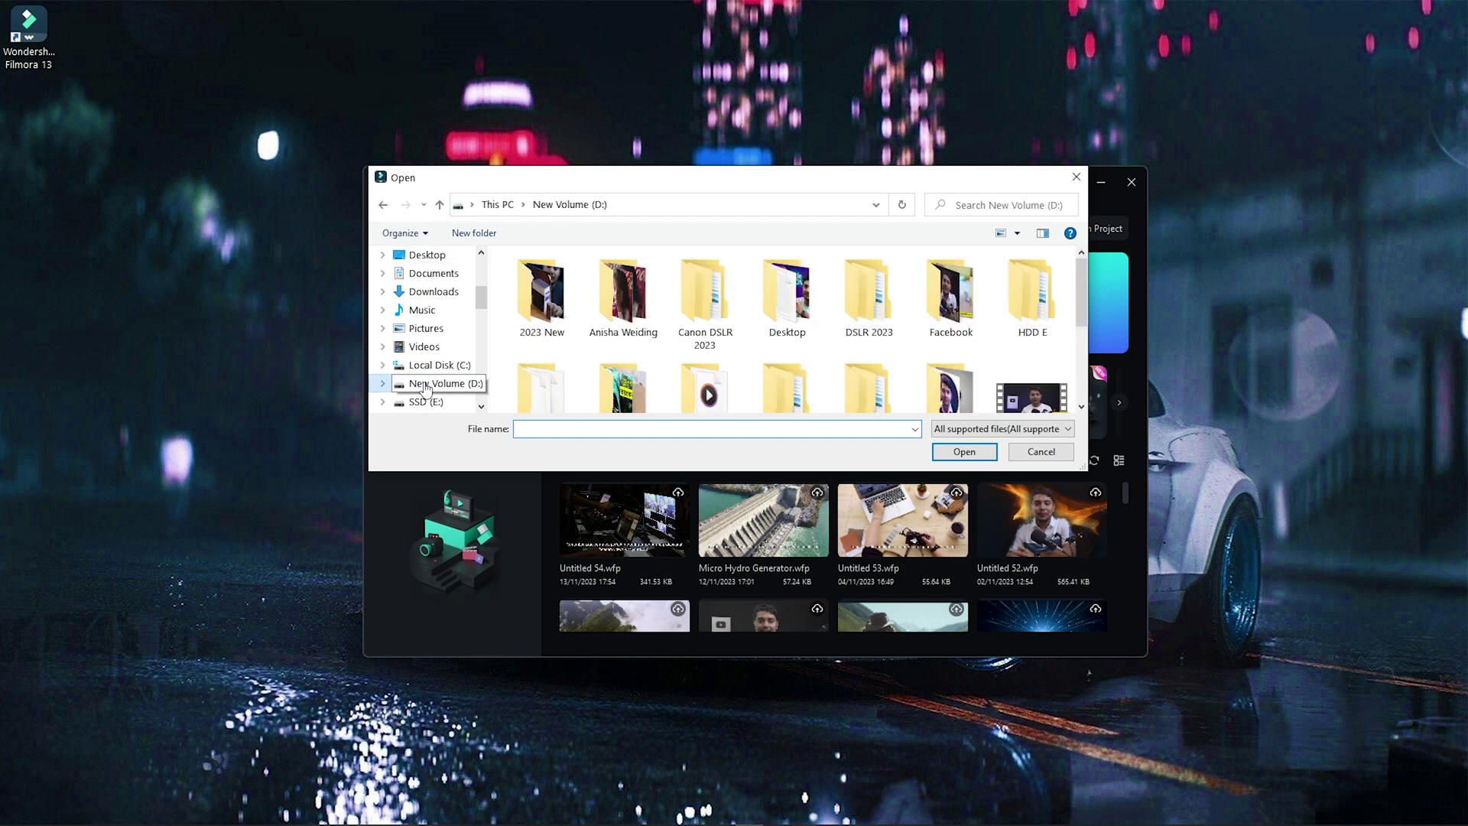
pyautogui.scroll(-2, 627, 375)
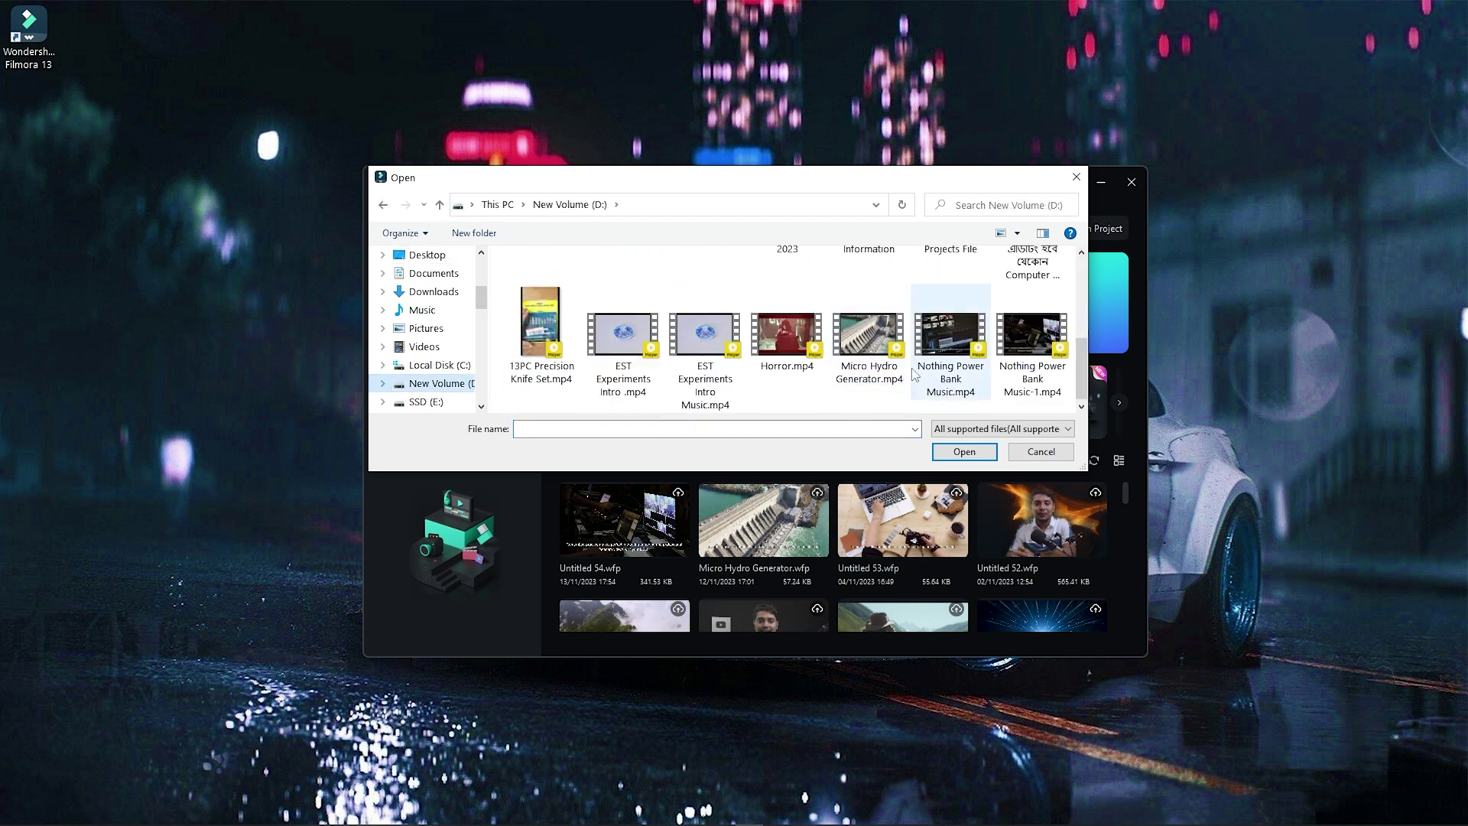
pyautogui.click(862, 377)
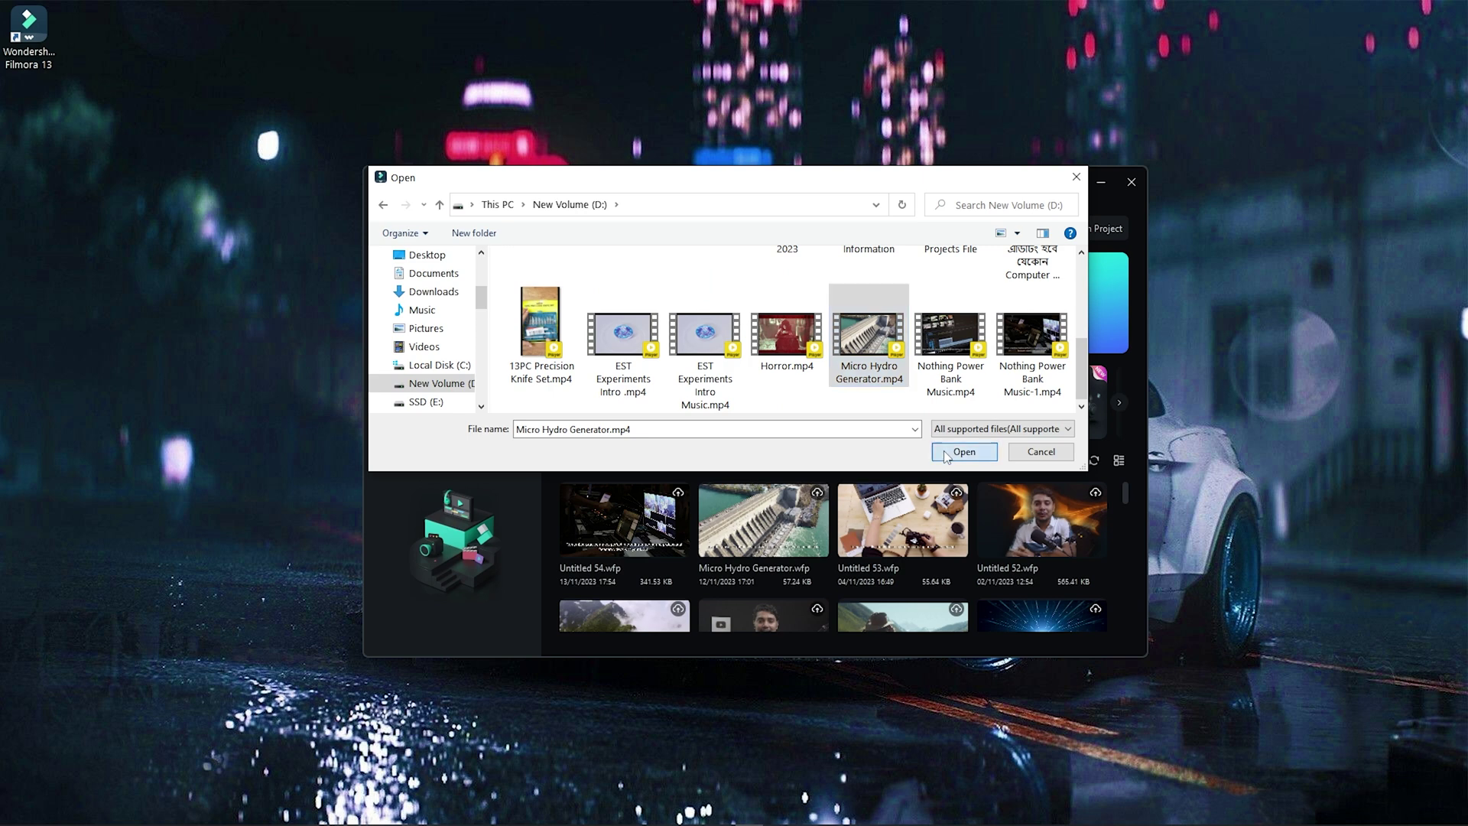
pyautogui.click(945, 452)
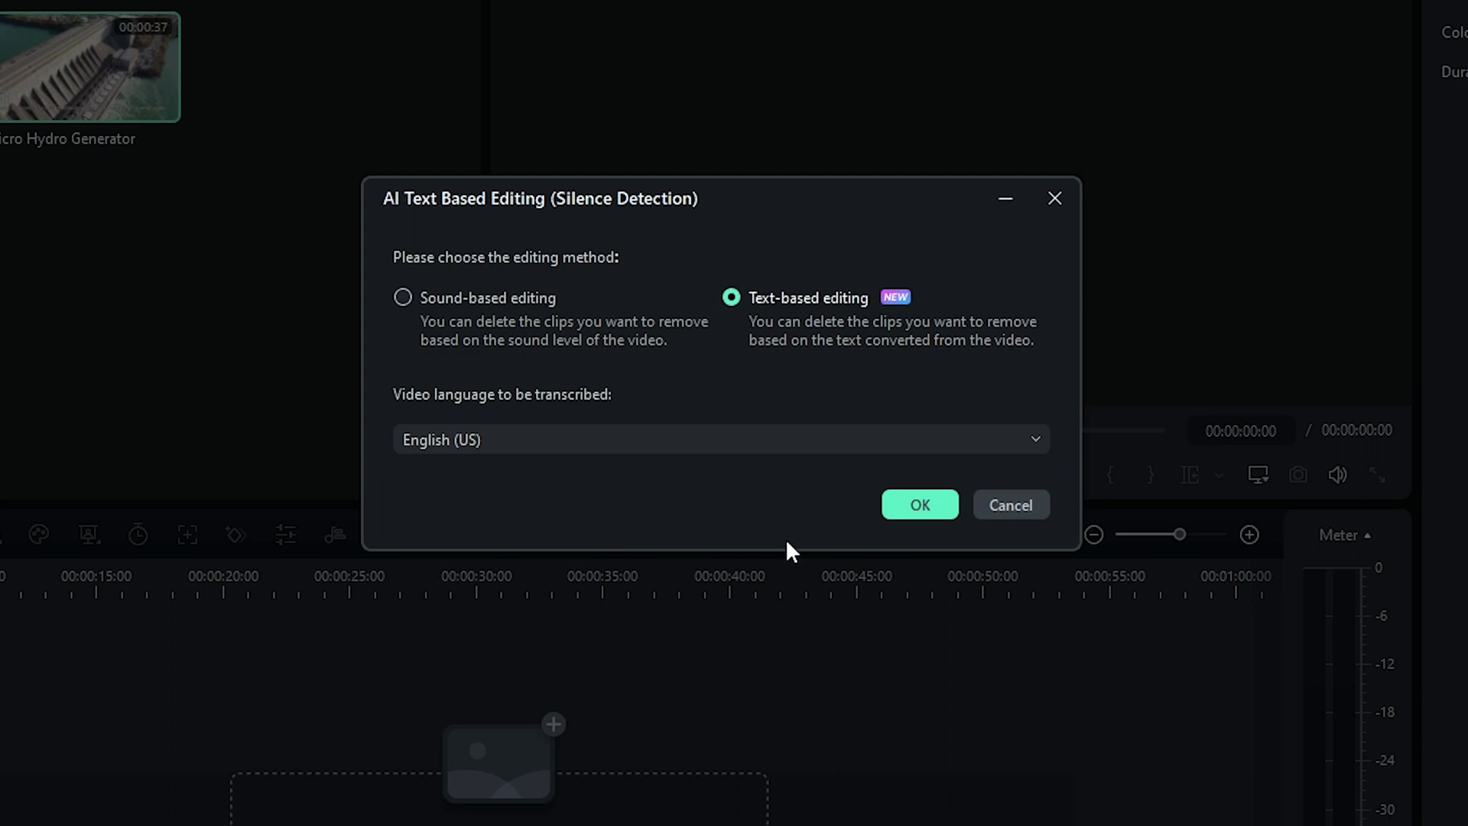
# Step: Transcribe the video using text-based editing with English (US) as the video language
pyautogui.click(634, 441)
pyautogui.scroll(-1, 618, 644)
pyautogui.scroll(-8, 620, 649)
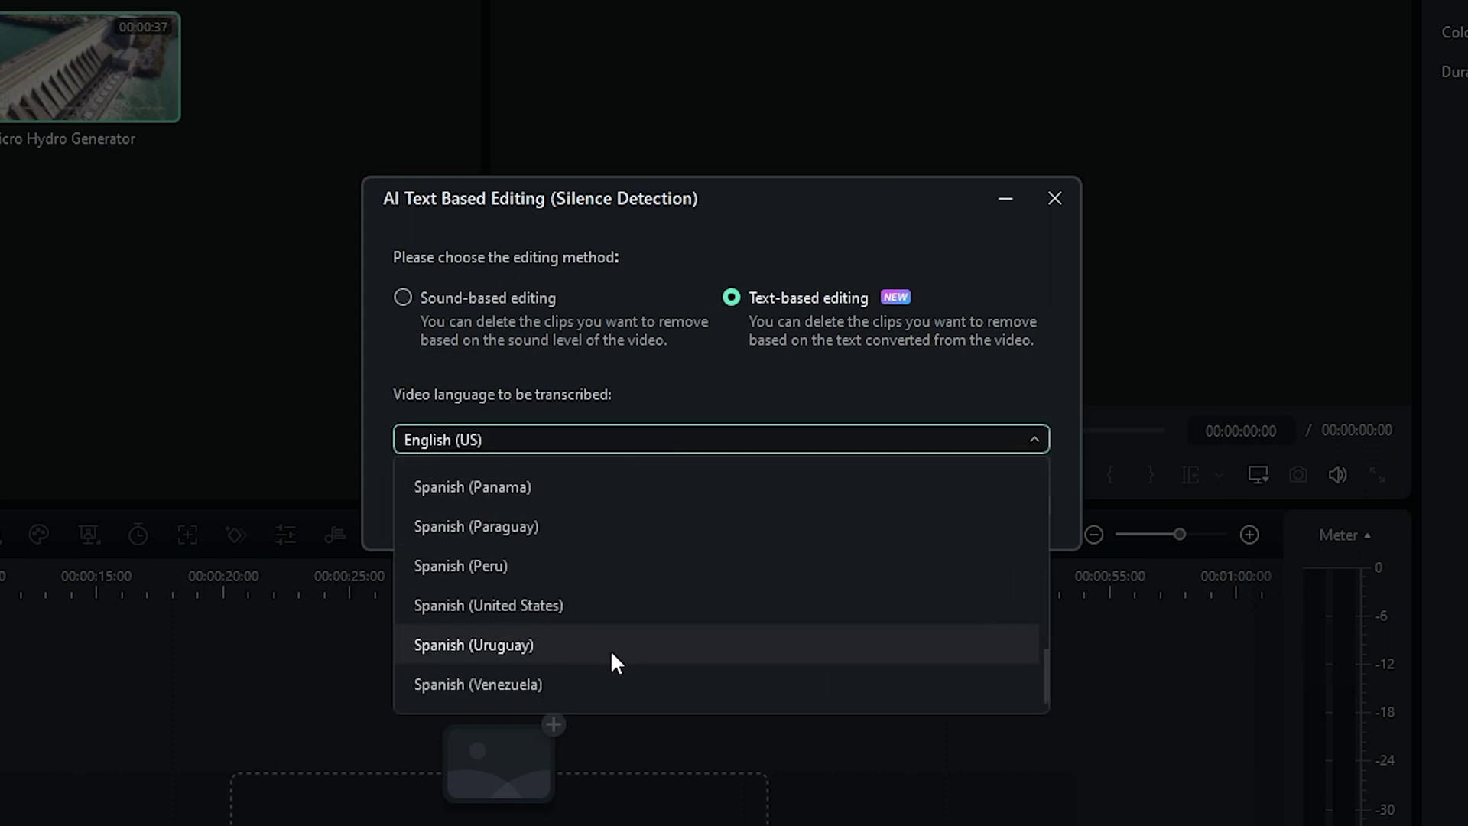
pyautogui.scroll(9, 586, 681)
pyautogui.scroll(2, 586, 682)
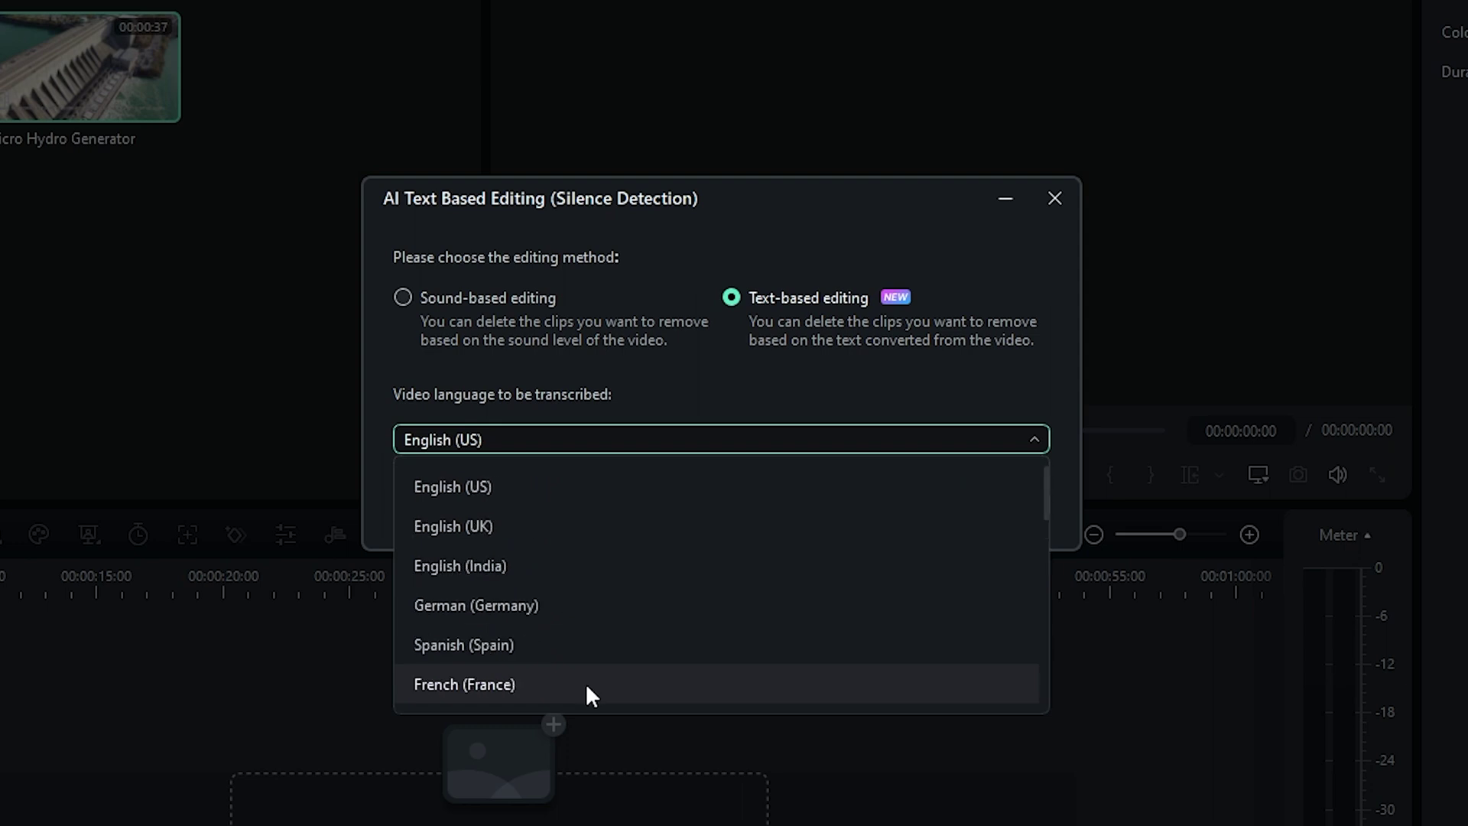
pyautogui.click(558, 488)
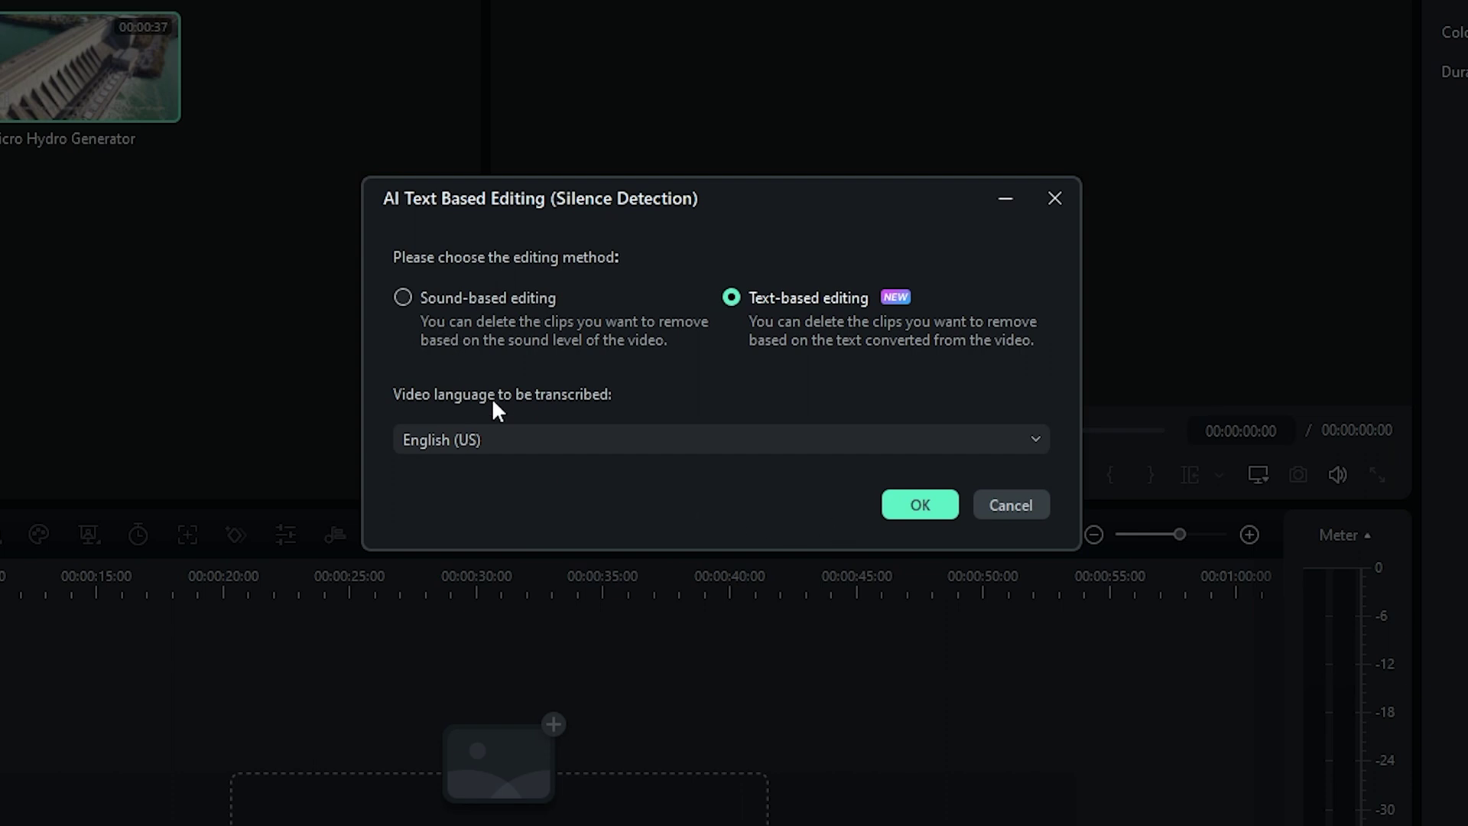
pyautogui.click(921, 506)
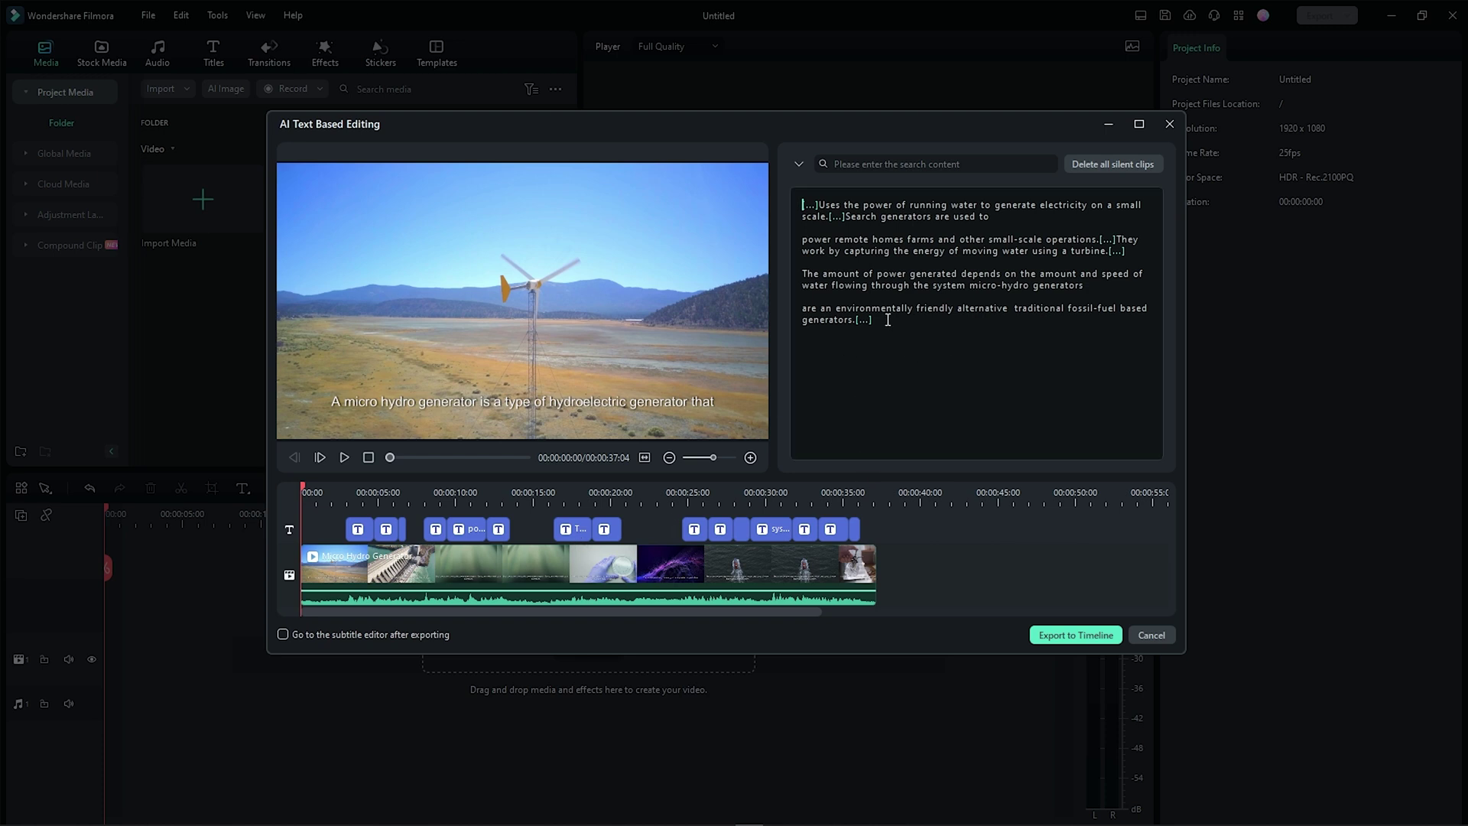
# Step: Scrub through the transcribed video, check the first subtitle clip against the transcript, and play the video from the beginning
pyautogui.moveTo(244, 495)
pyautogui.mouseDown()
pyautogui.moveTo(312, 508)
pyautogui.moveTo(247, 507)
pyautogui.moveTo(273, 512)
pyautogui.moveTo(255, 516)
pyautogui.mouseUp()
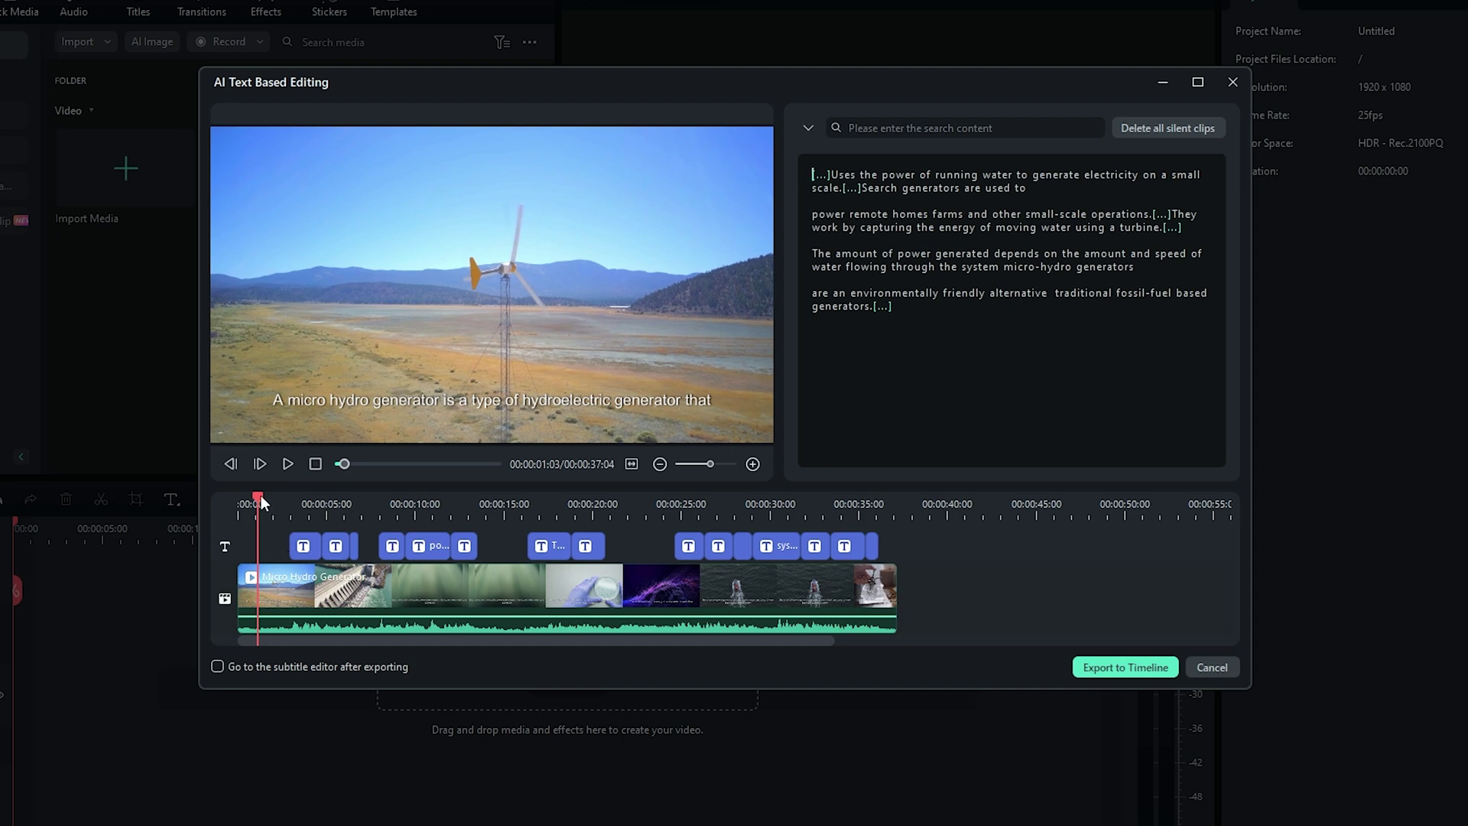
pyautogui.click(293, 505)
pyautogui.click(305, 554)
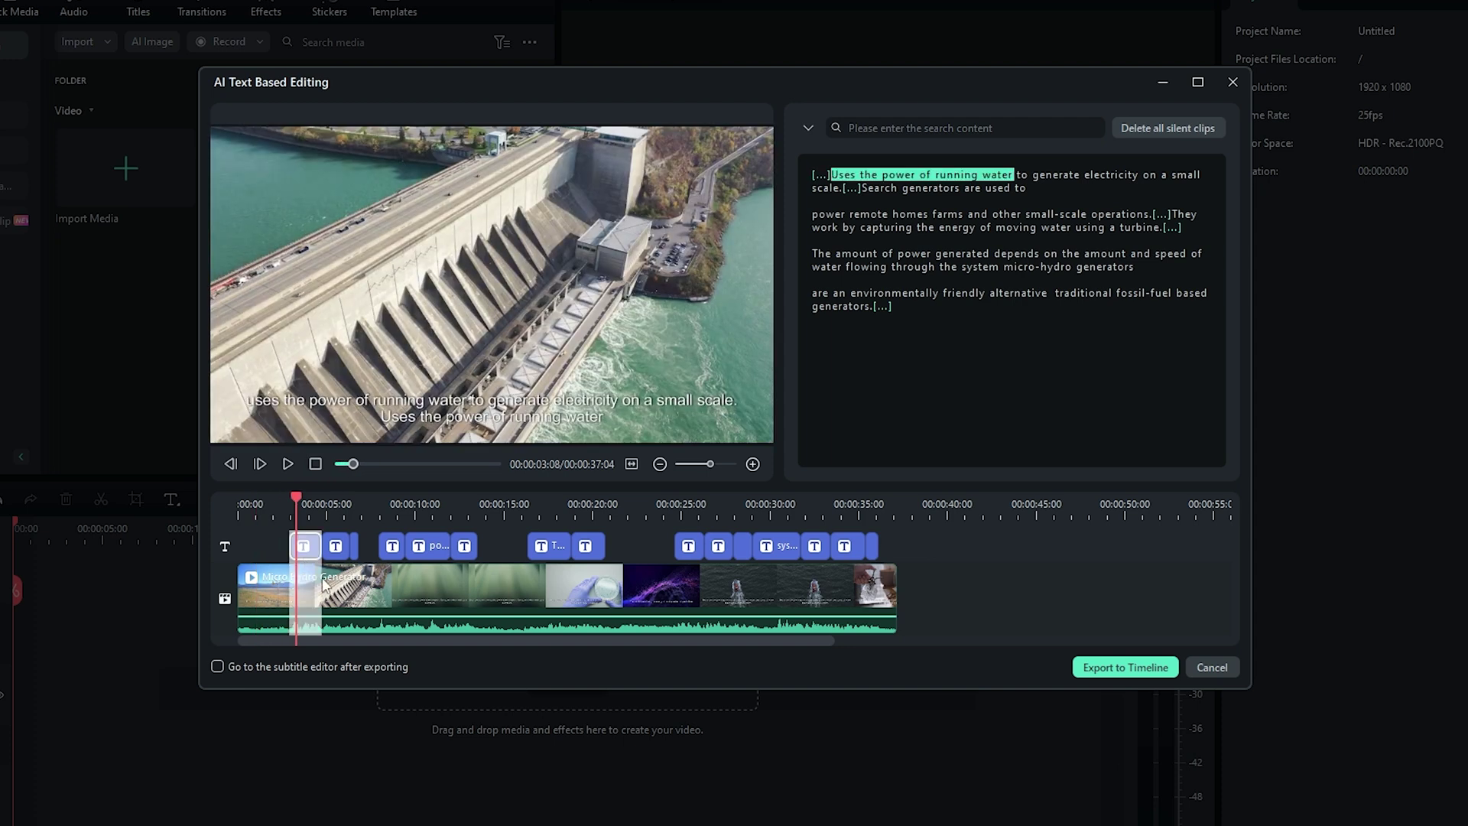
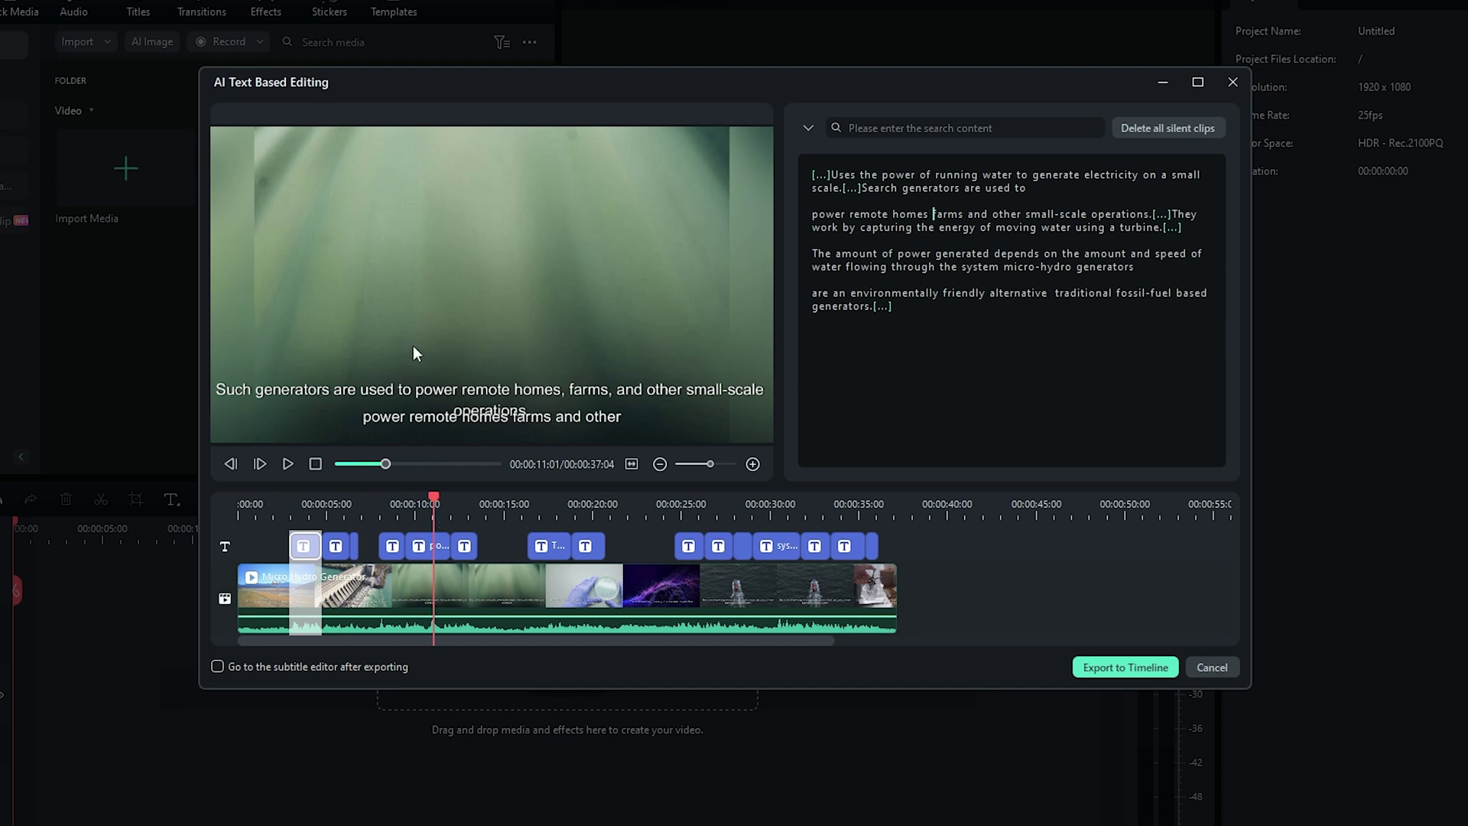
pyautogui.moveTo(436, 503); pyautogui.dragTo(217, 530)
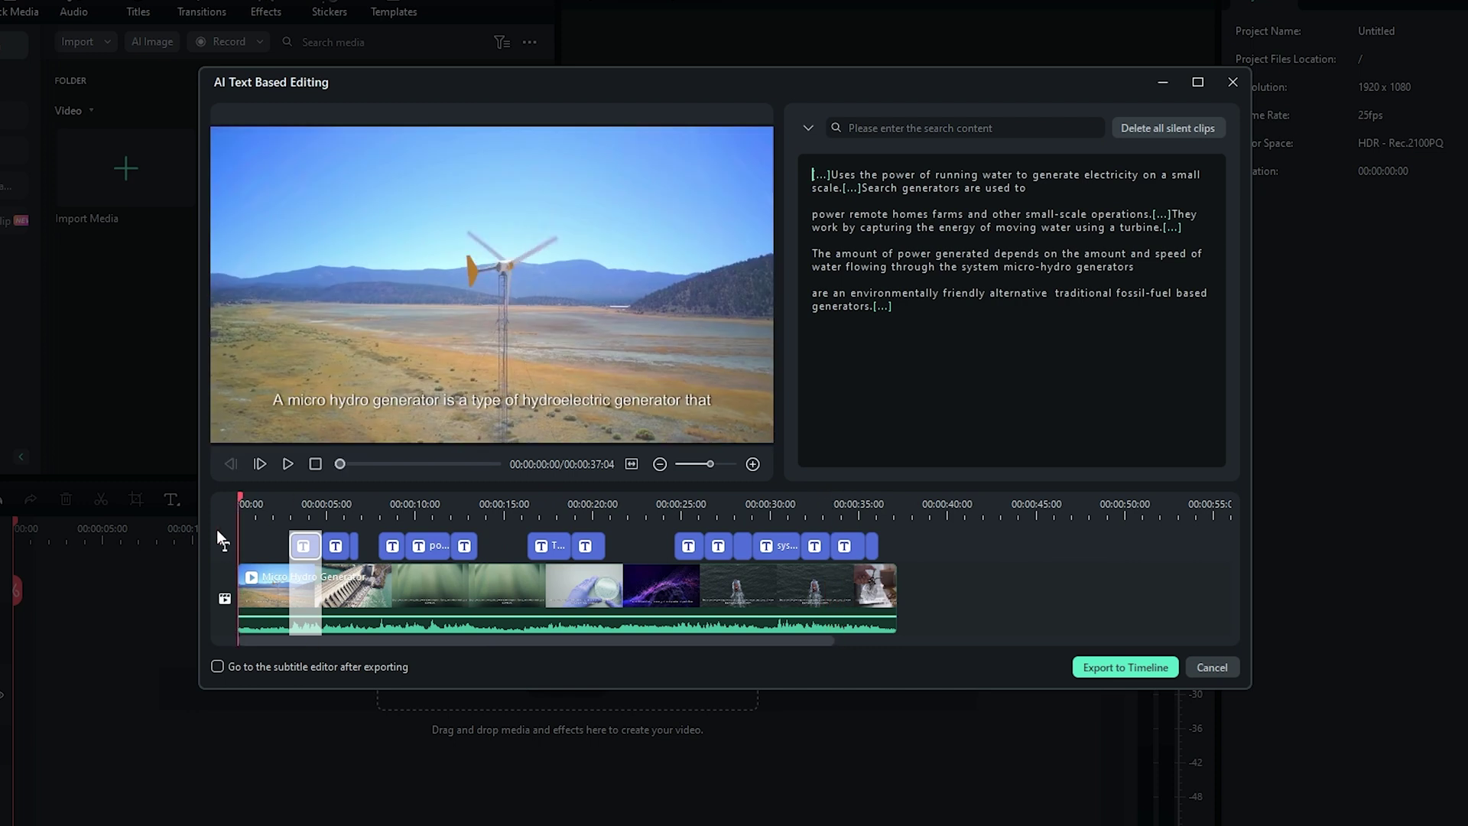
pyautogui.click(287, 467)
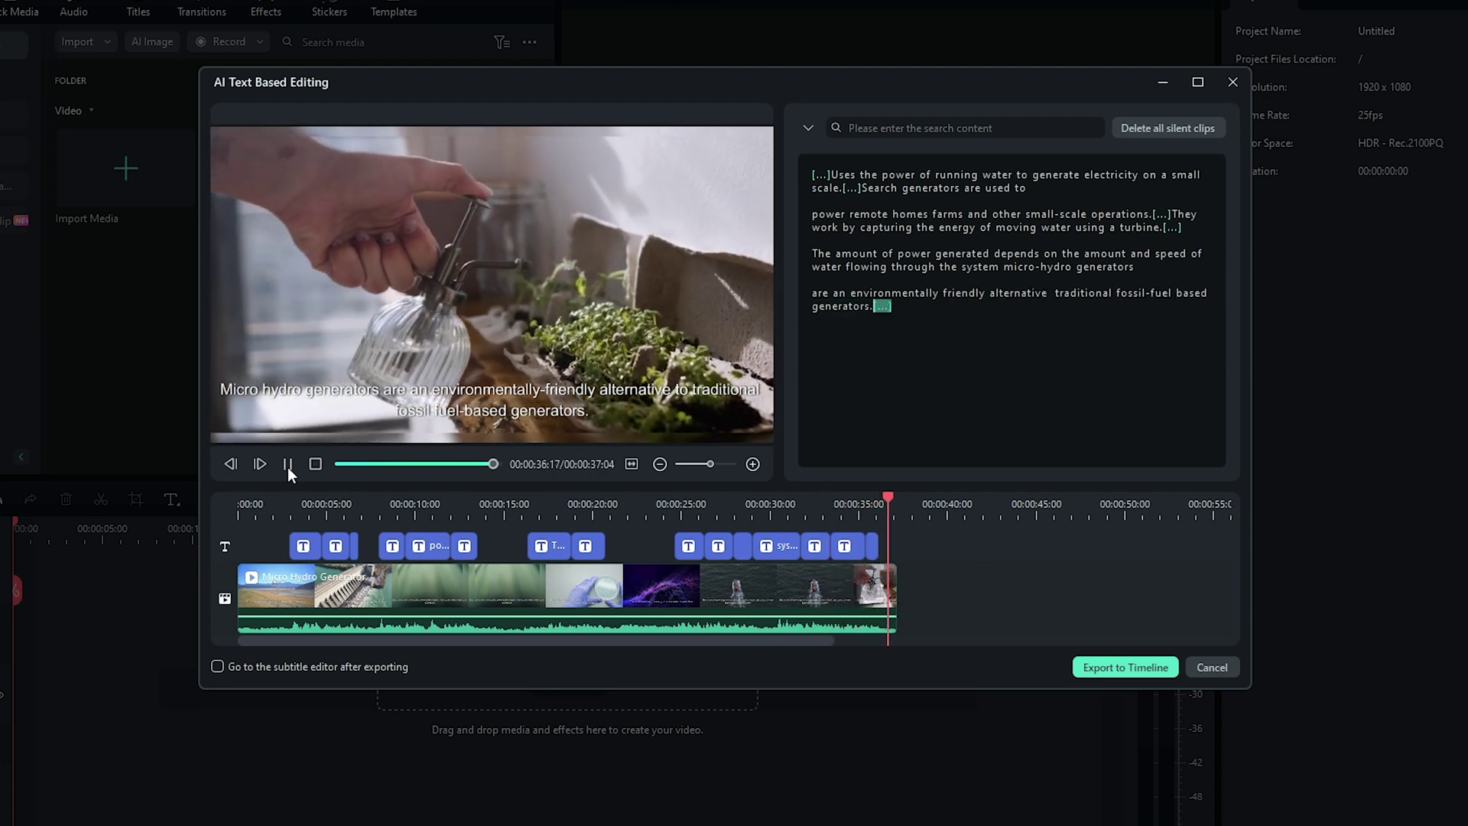
# Step: Search the transcript for "generator" and delete all of its occurrences from the video
pyautogui.click(916, 134)
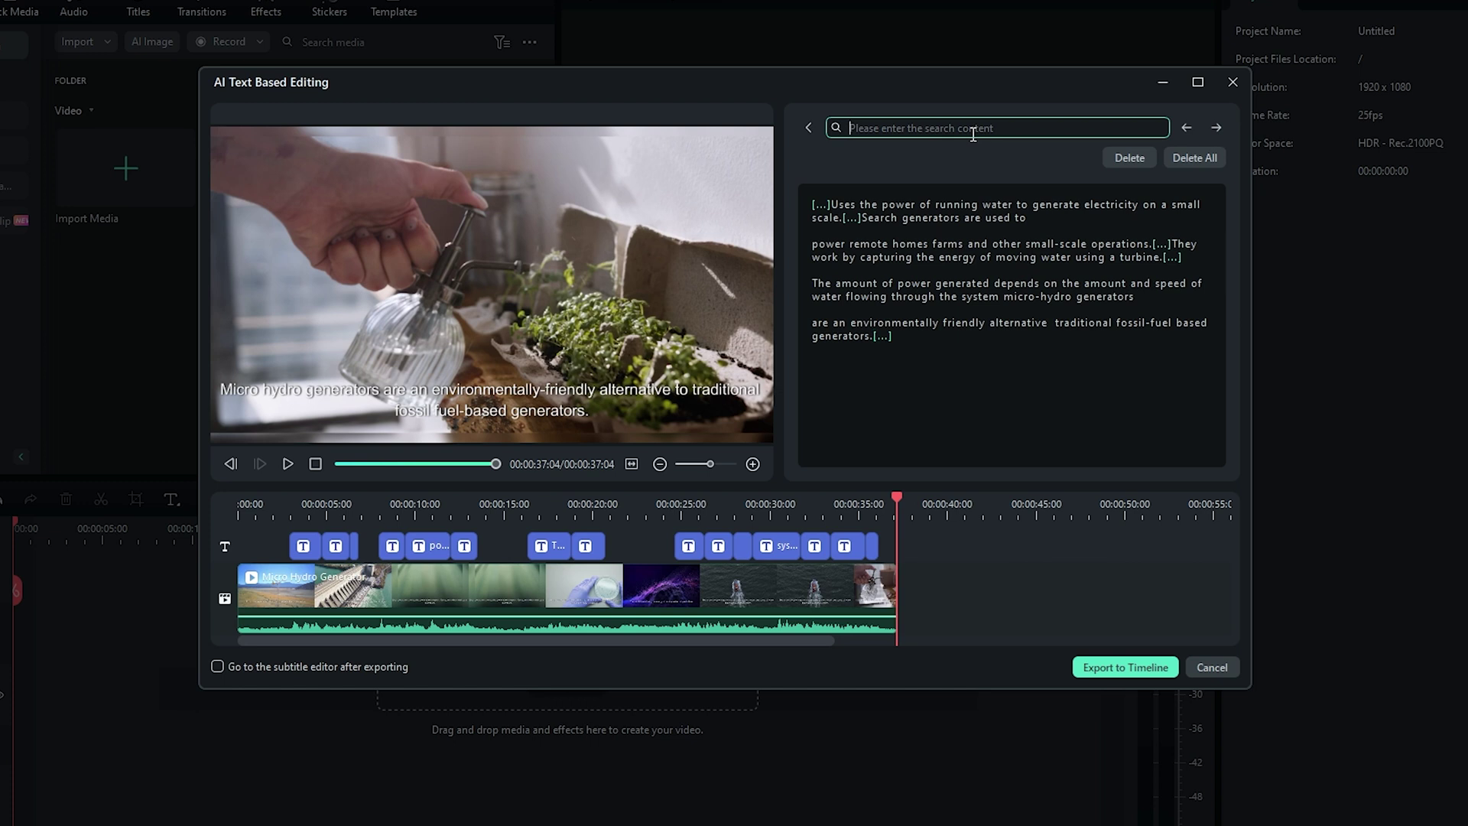
pyautogui.write('g')
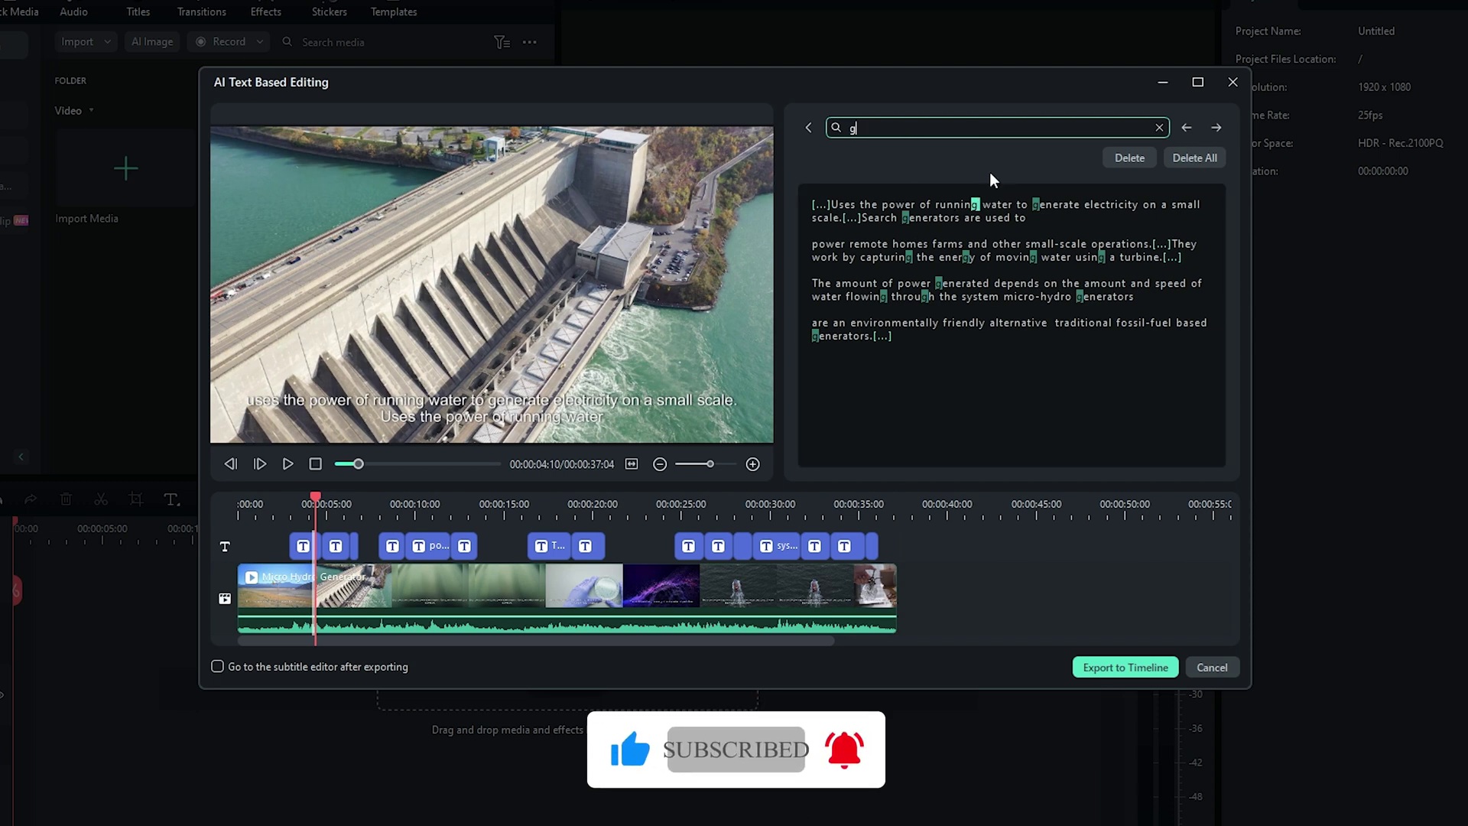
pyautogui.write('enerator')
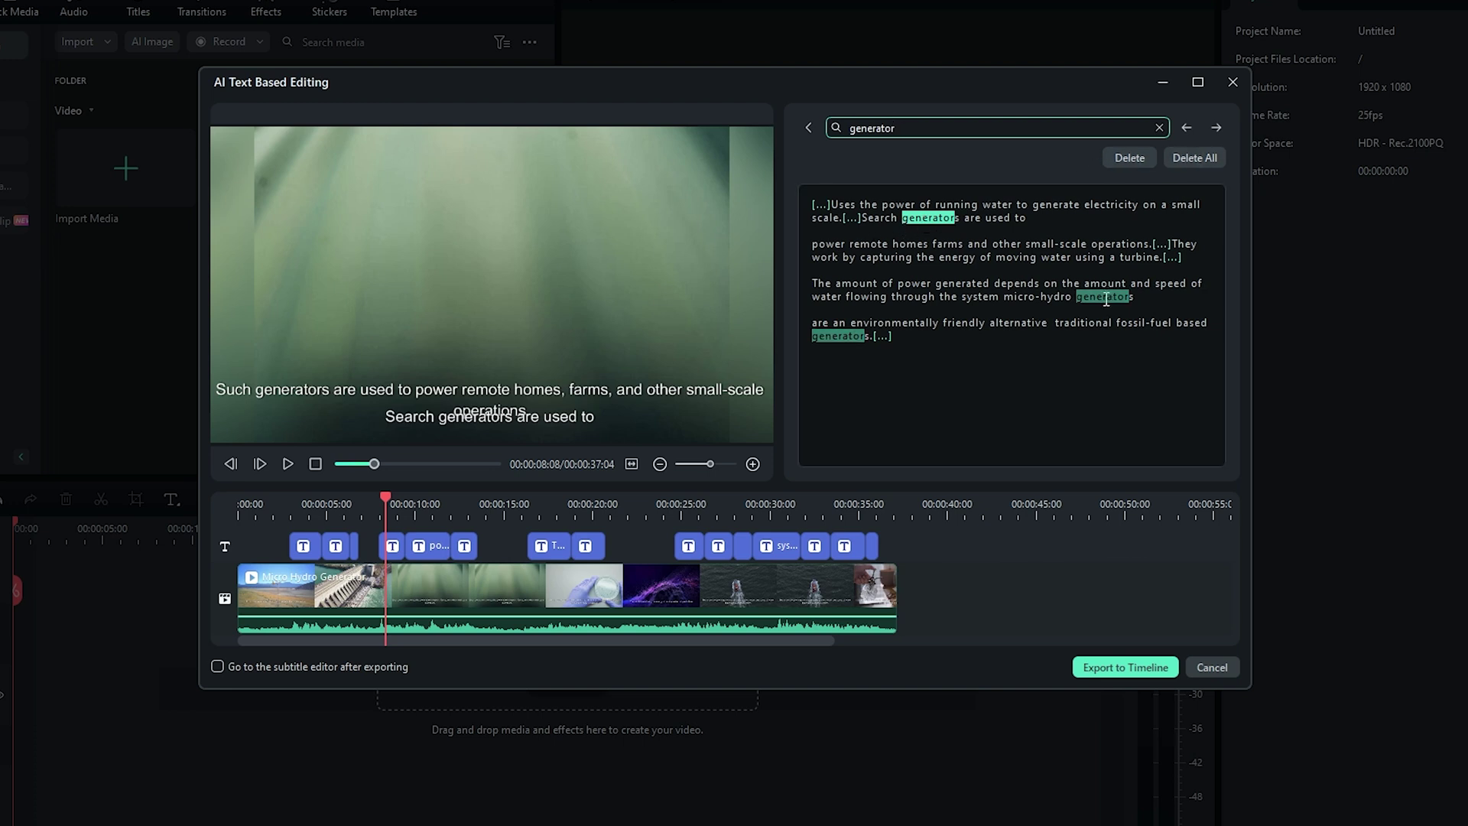
pyautogui.click(1181, 159)
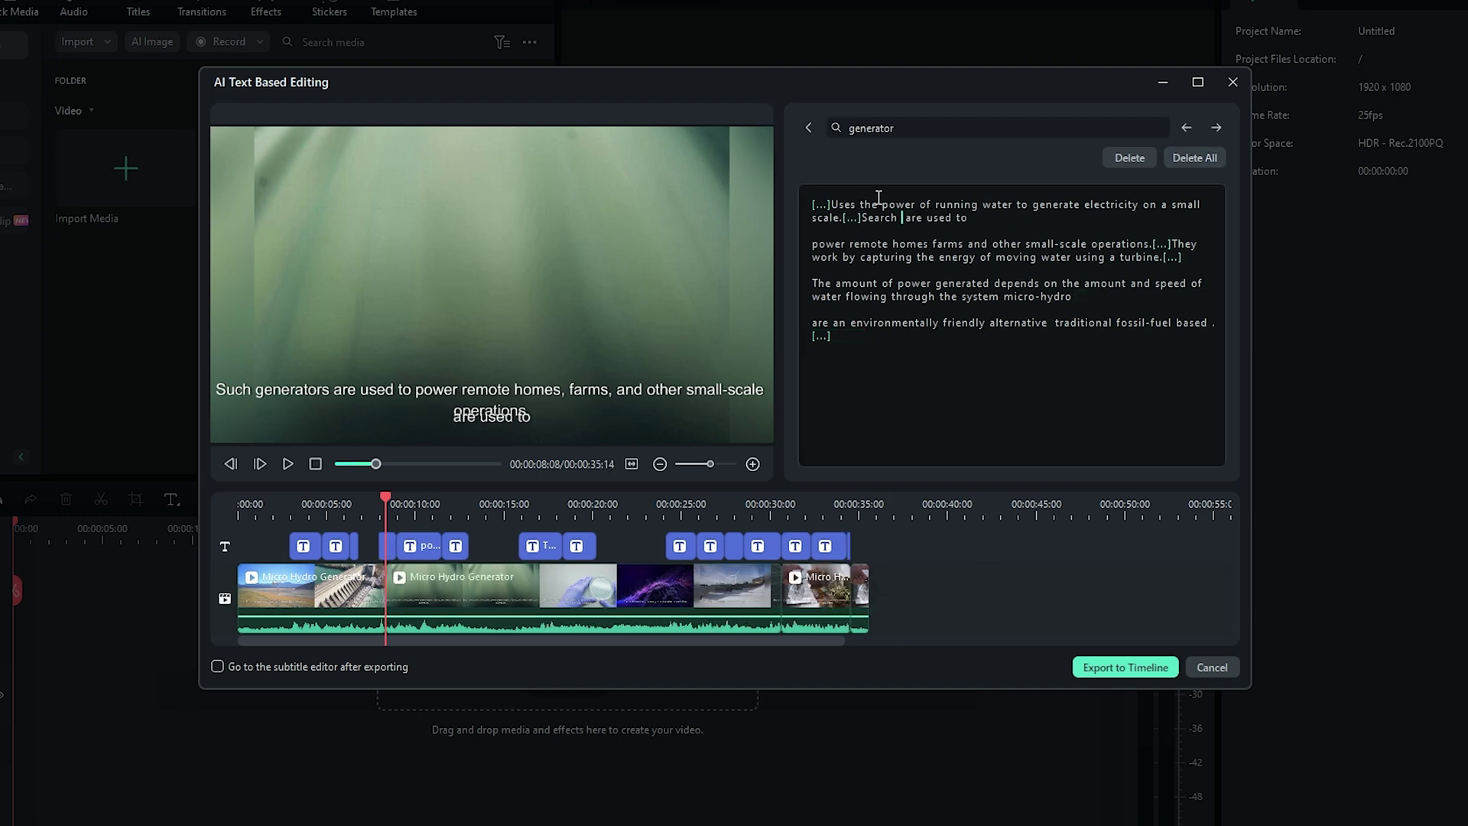
# Step: Play the edited video from about 3 seconds to check the cuts, then pause it
pyautogui.moveTo(385, 498); pyautogui.dragTo(300, 499)
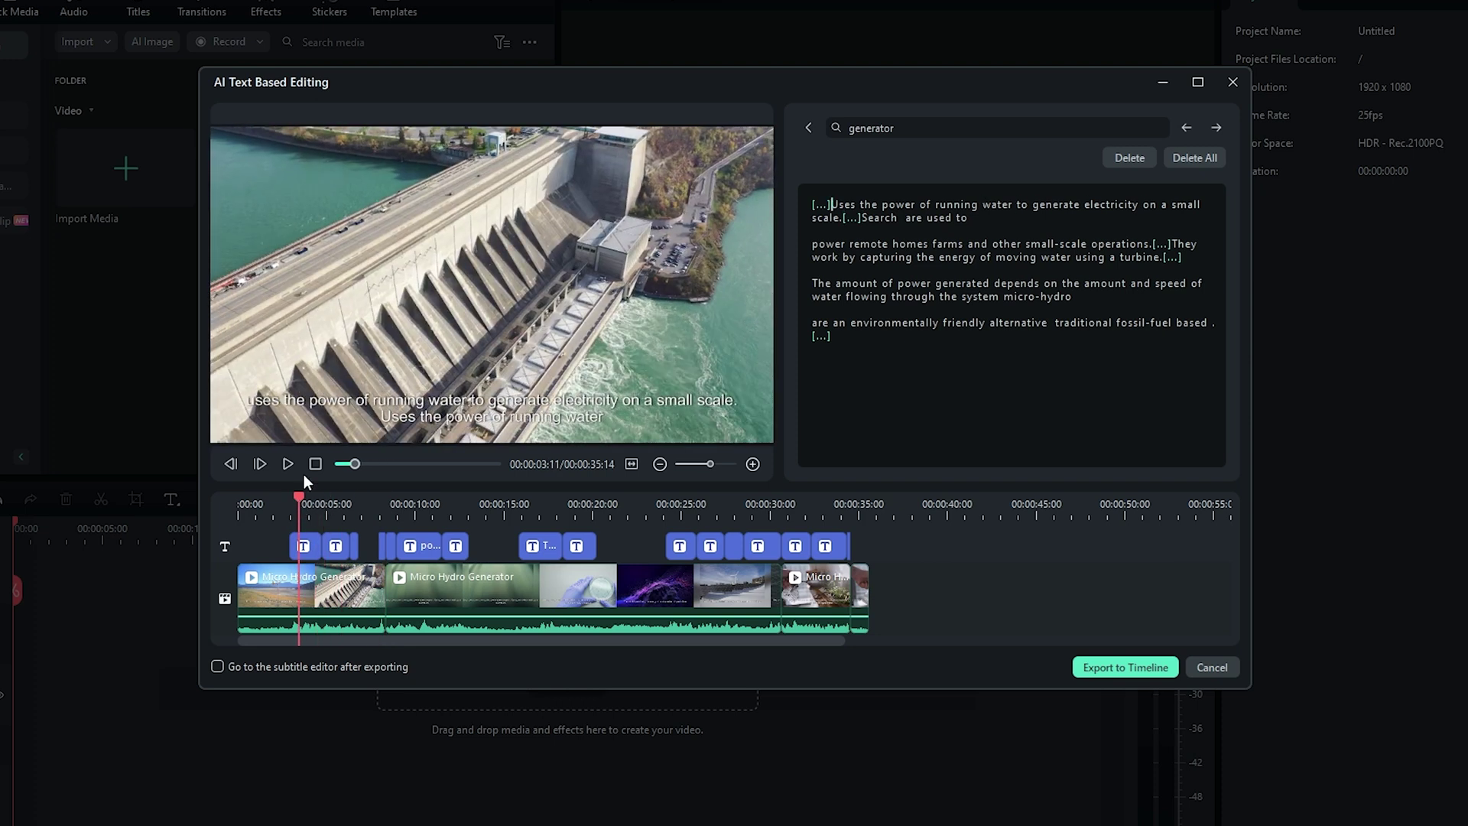
pyautogui.click(296, 468)
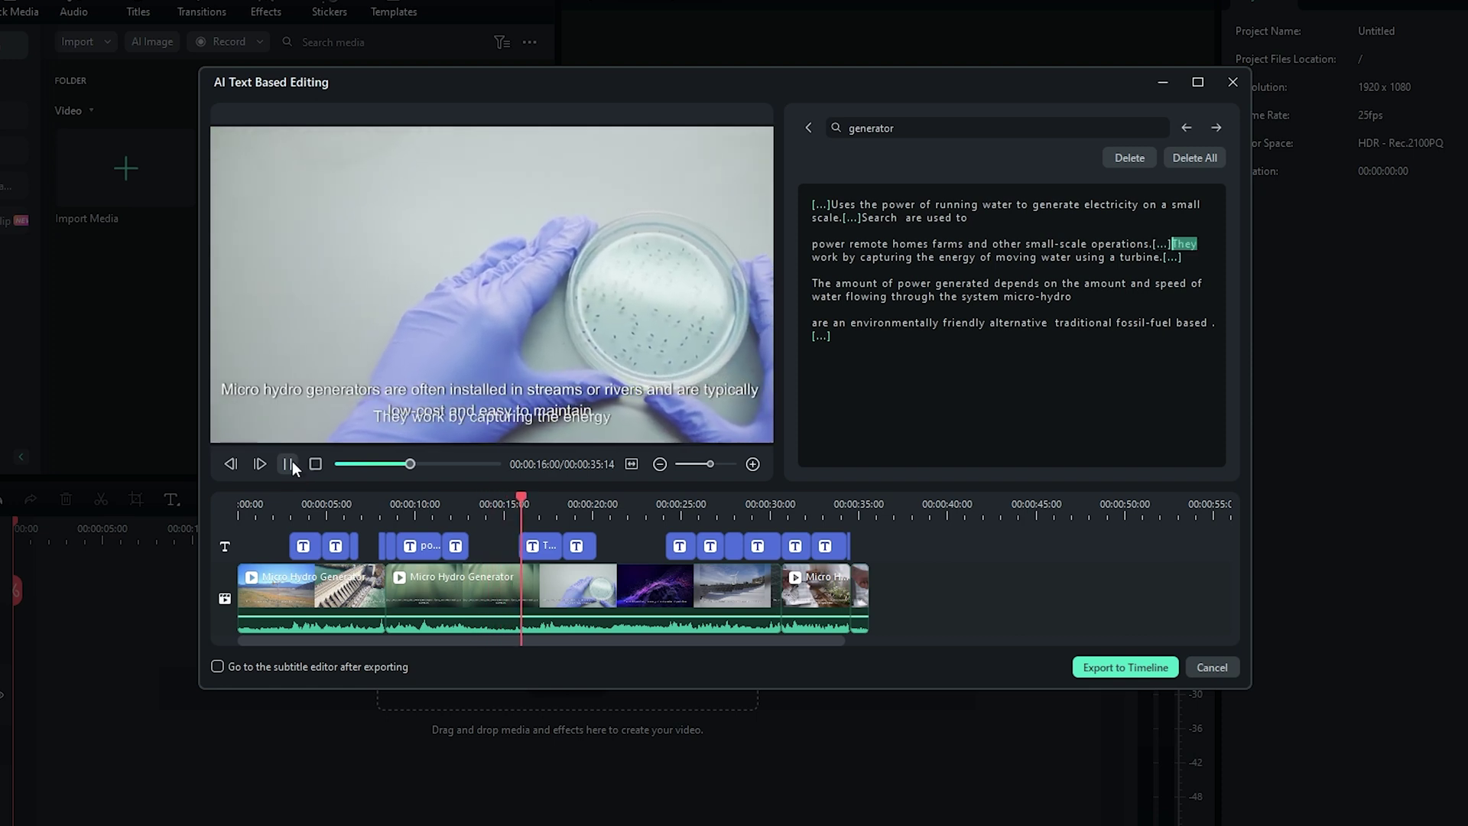
pyautogui.click(297, 470)
# Step: Leave the transcript search, delete all silent clips from the video, and play the shortened result
pyautogui.moveTo(924, 125); pyautogui.dragTo(780, 119)
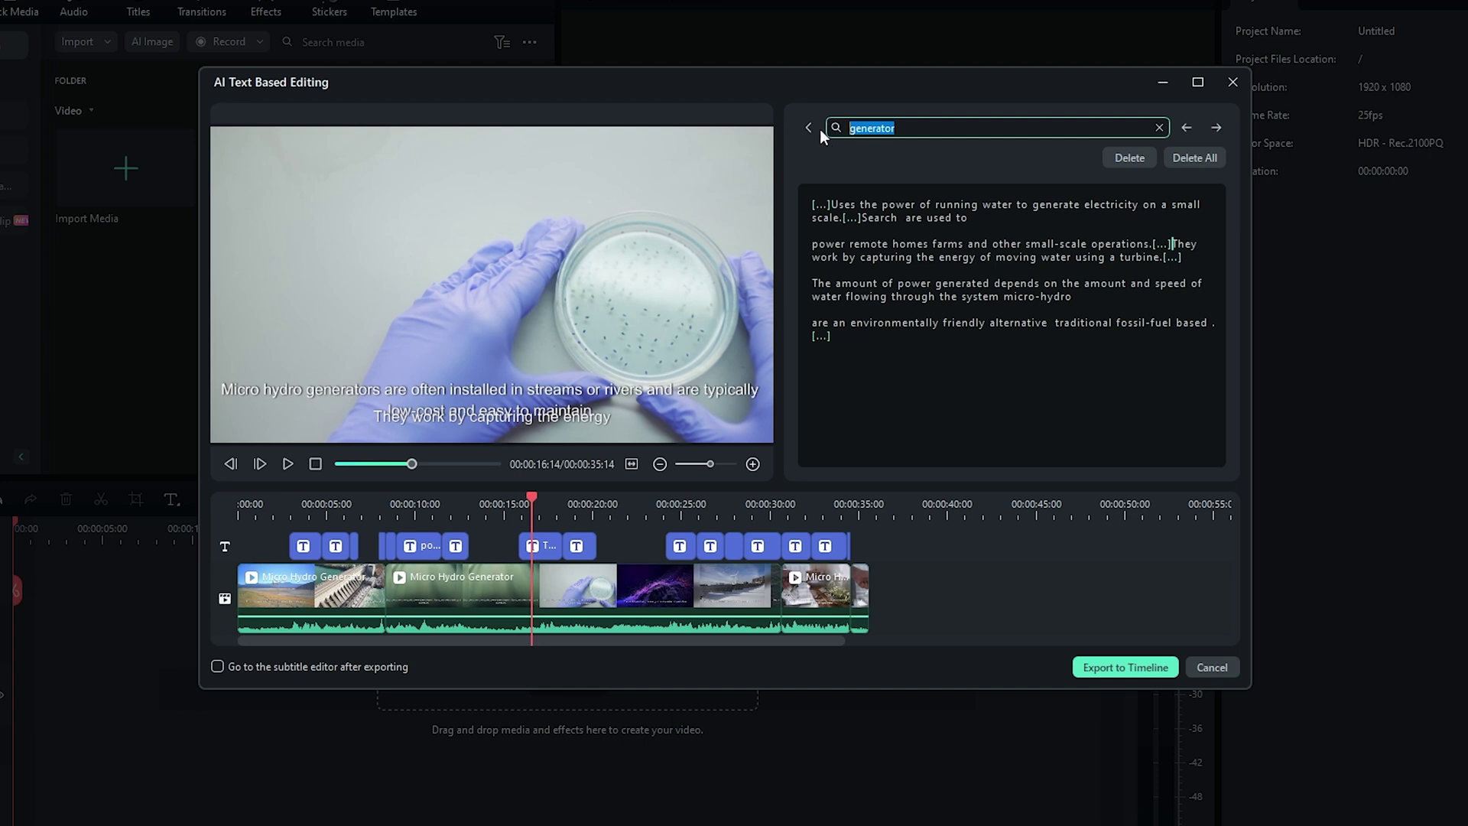
pyautogui.click(812, 126)
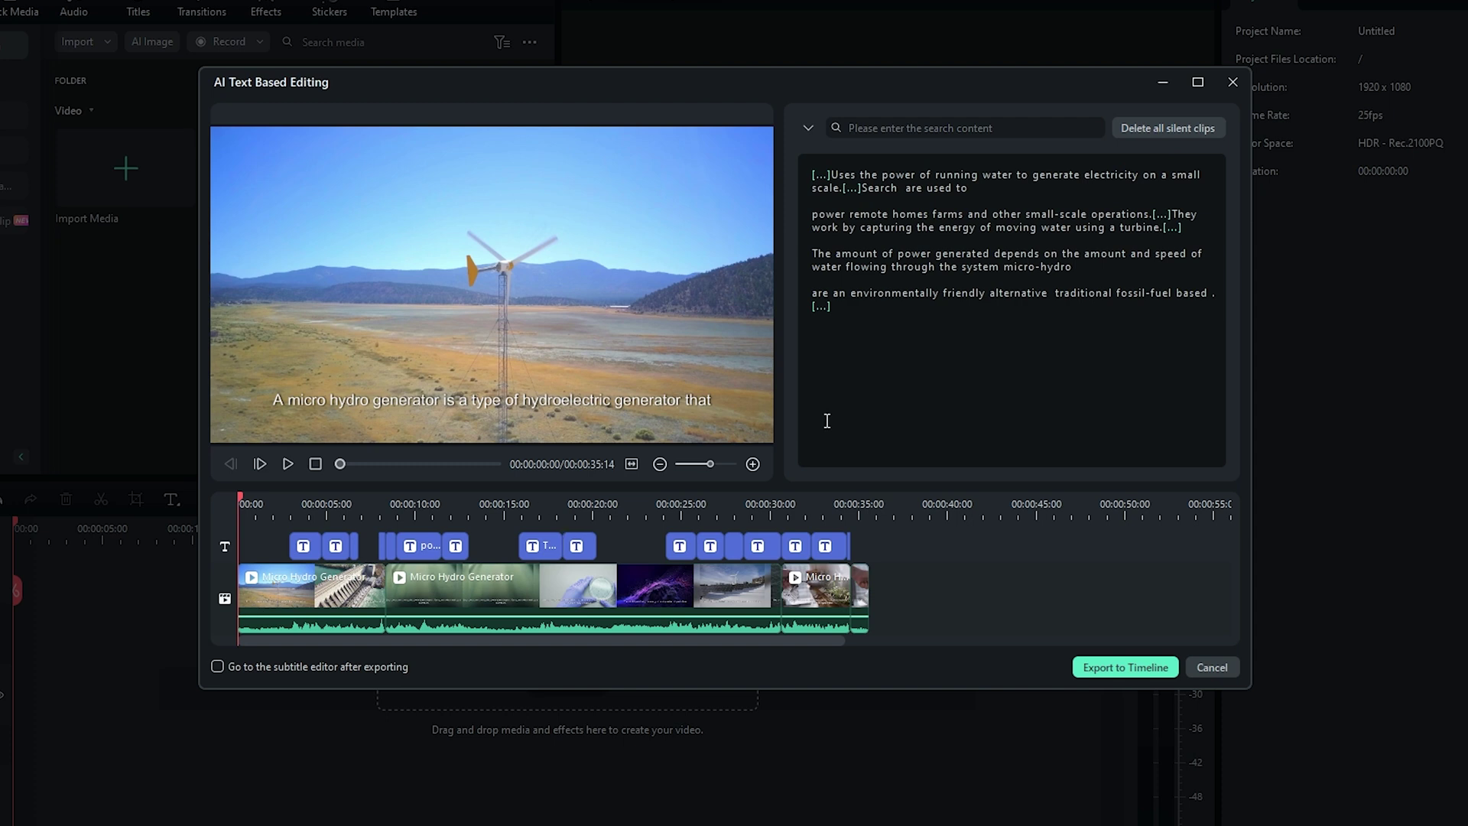
pyautogui.click(1164, 129)
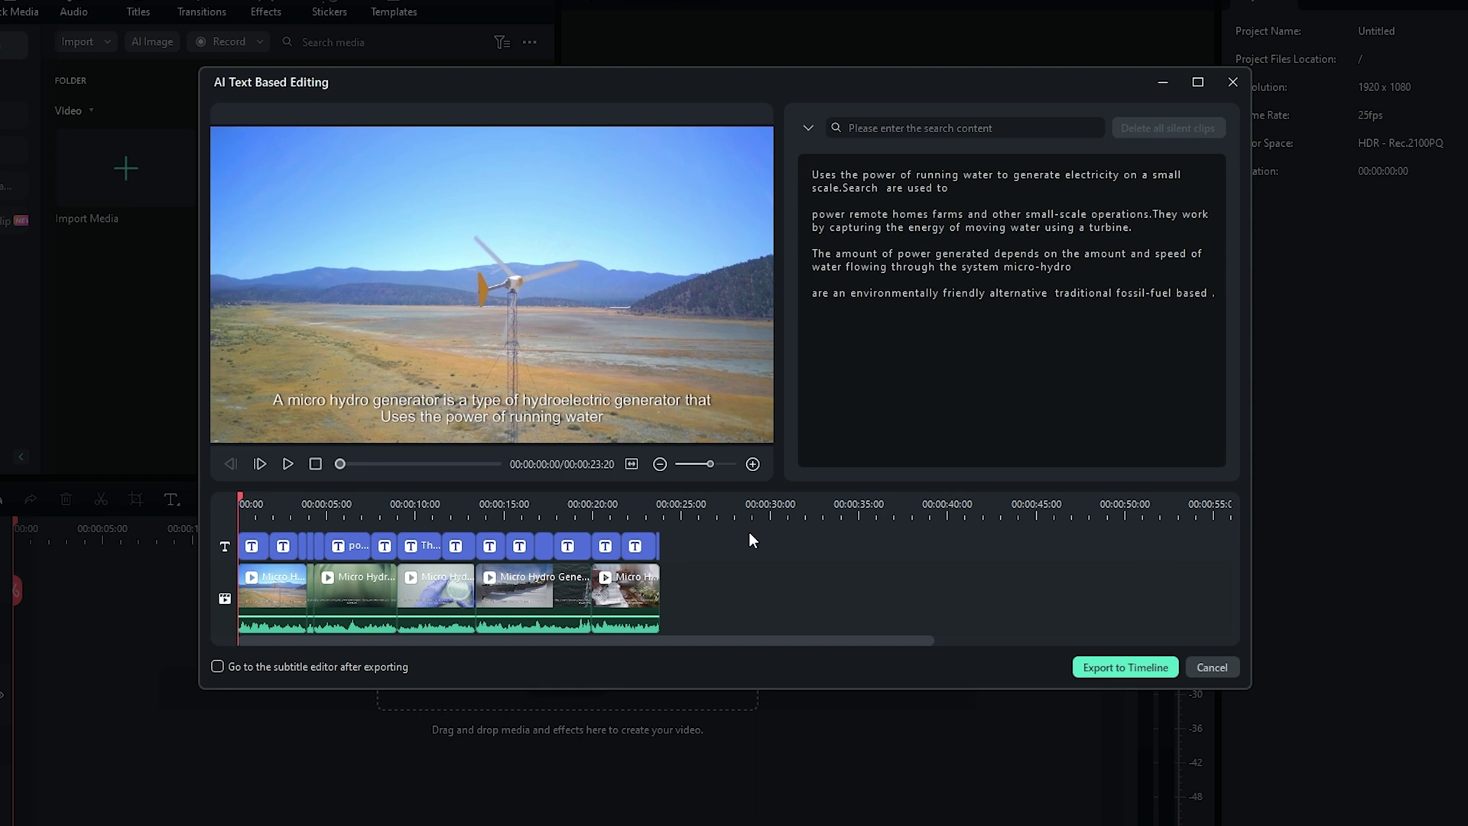
pyautogui.click(288, 464)
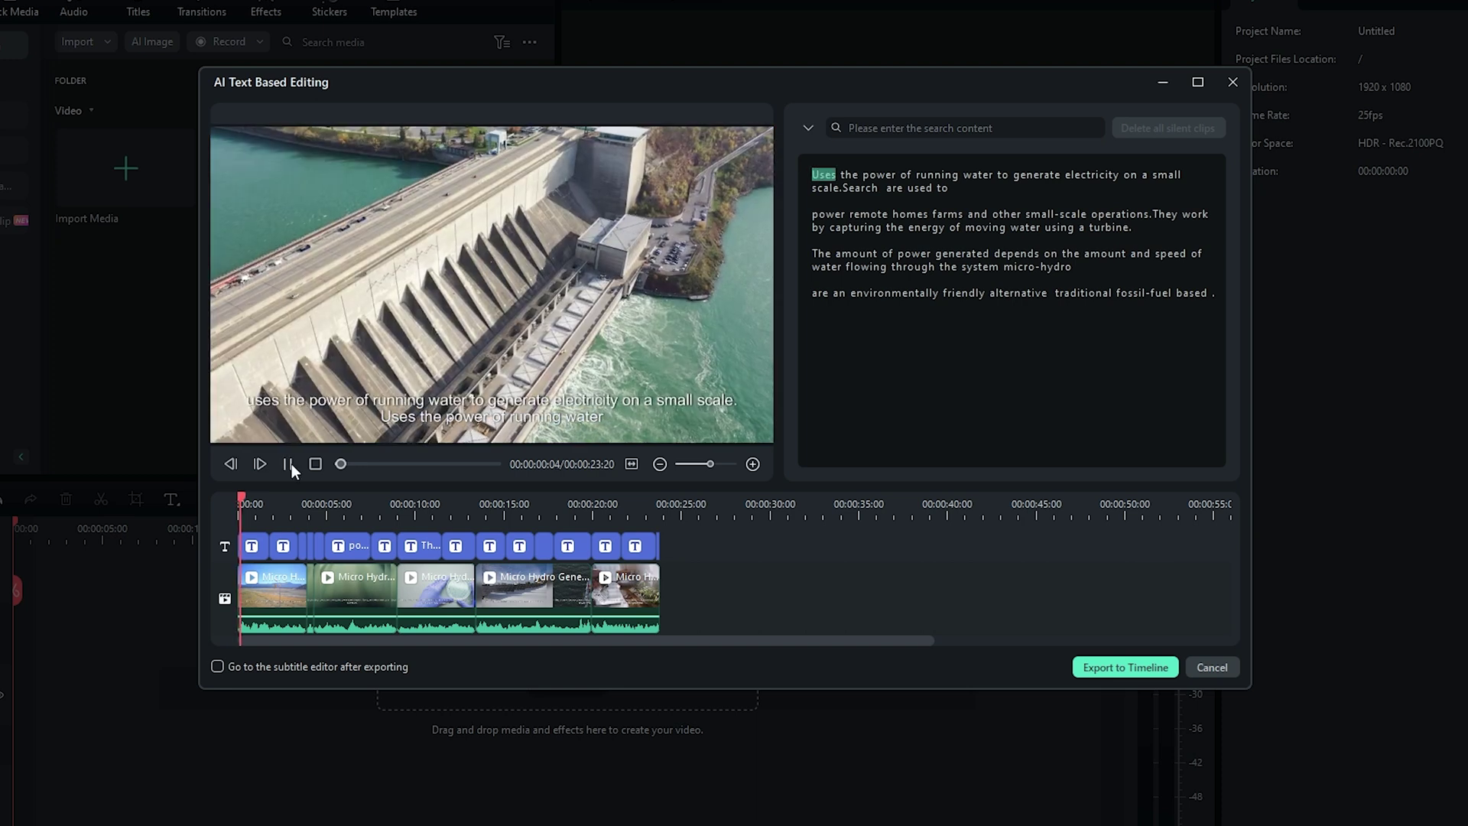
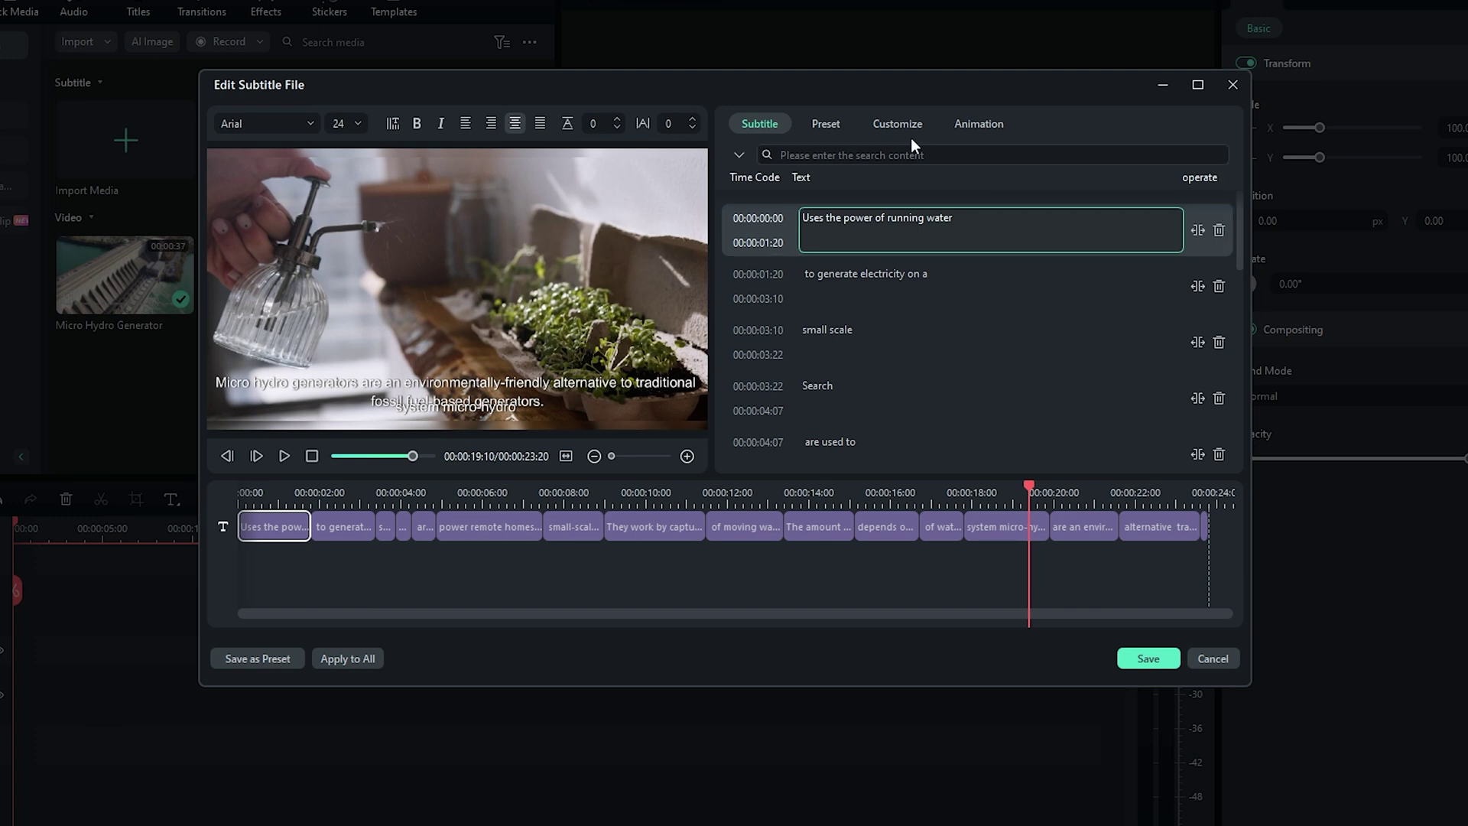
# Step: Look through the Basic text style presets while selecting subtitle clips to check how they sit over the video
pyautogui.click(826, 123)
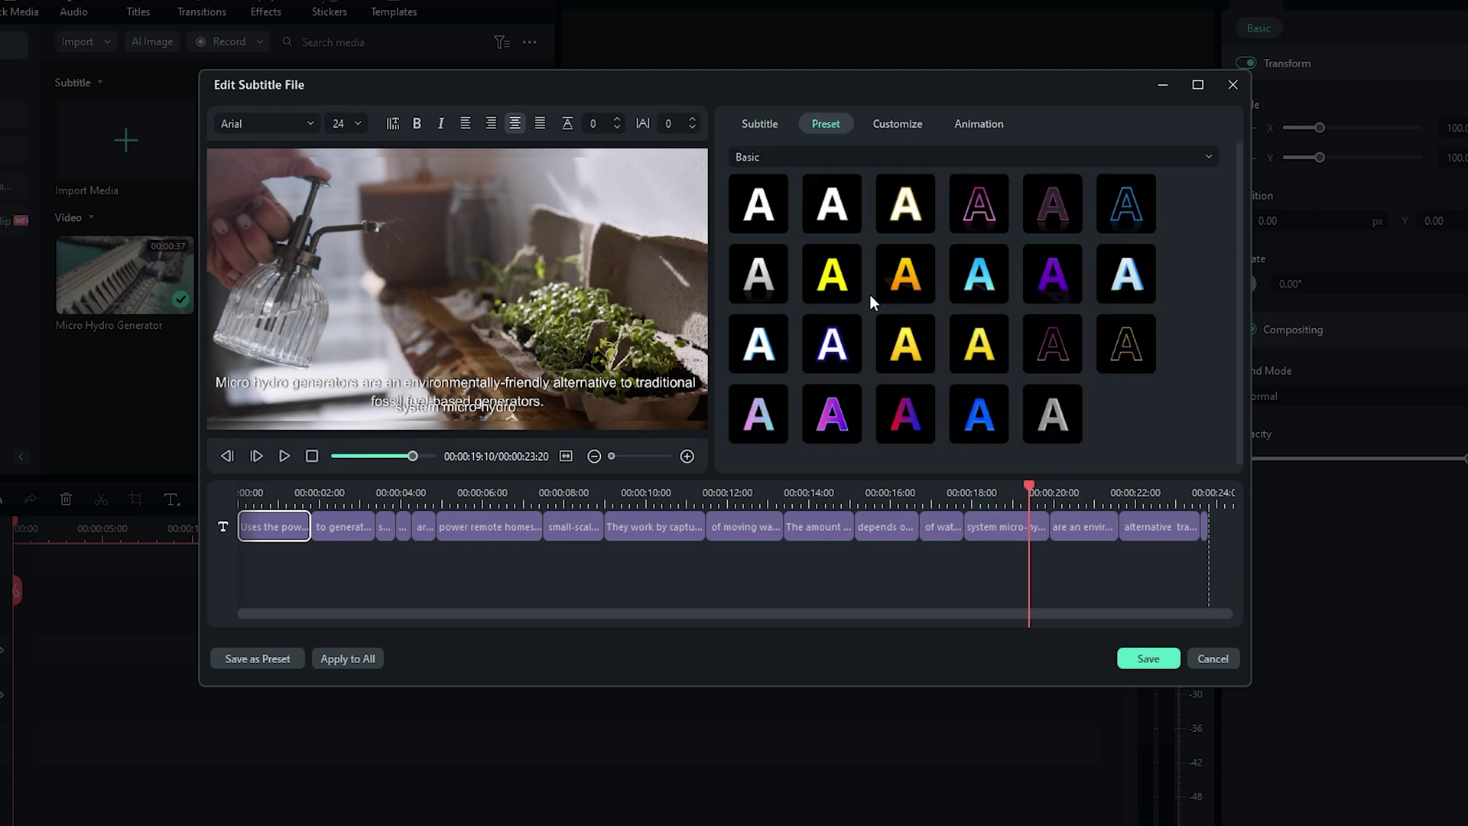
pyautogui.click(540, 382)
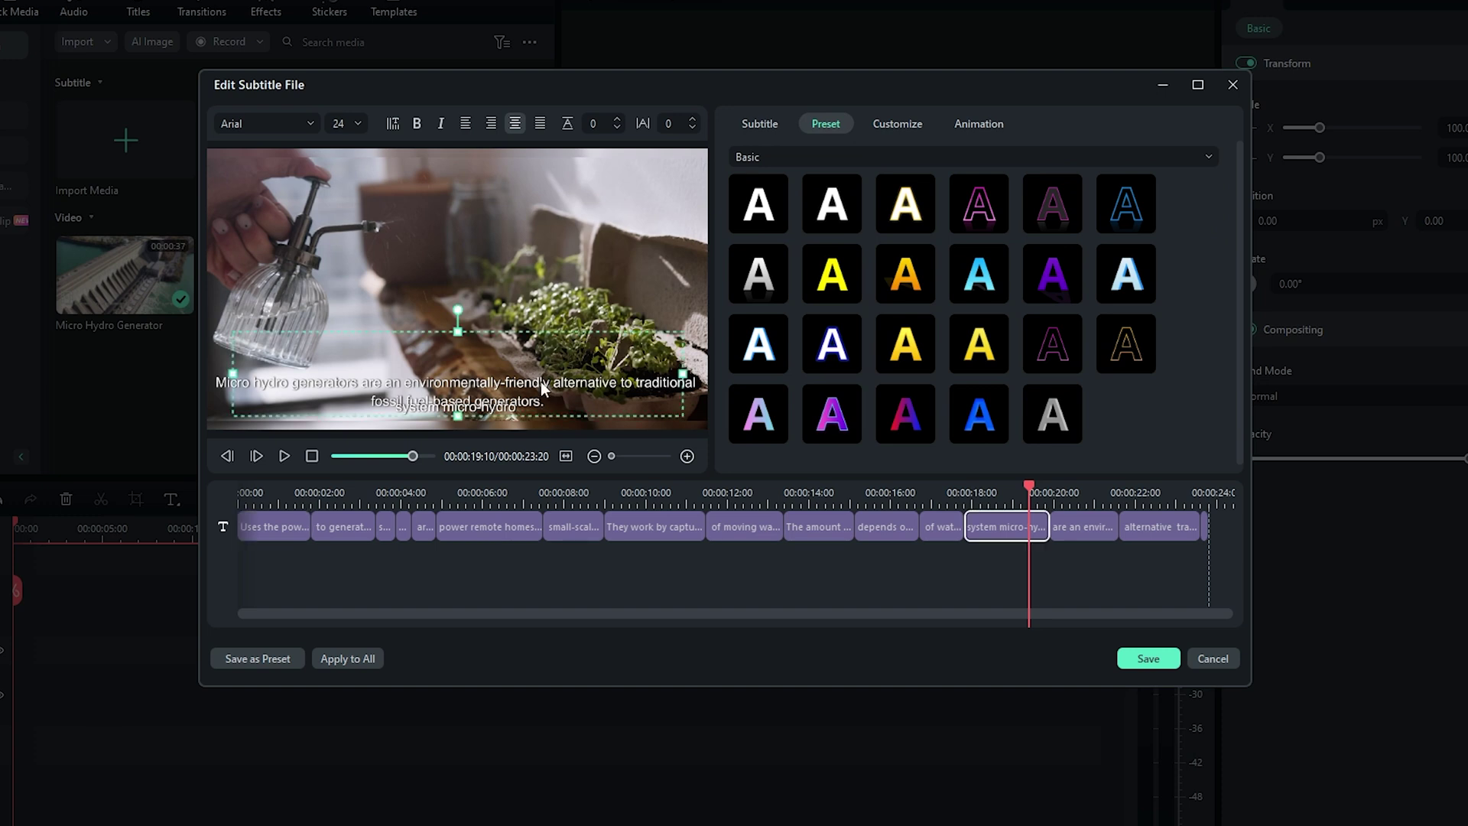
pyautogui.click(584, 279)
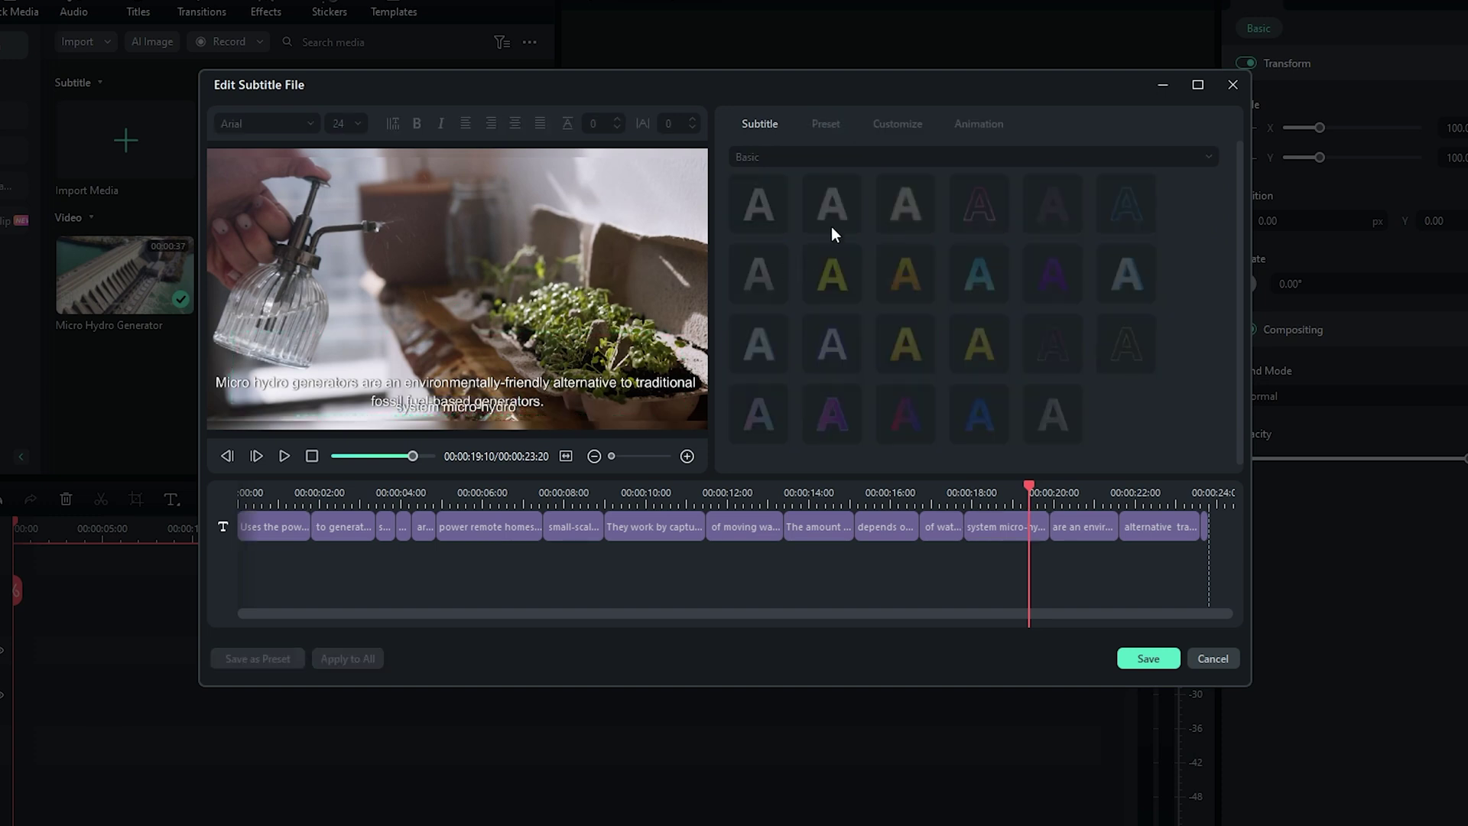
pyautogui.click(942, 527)
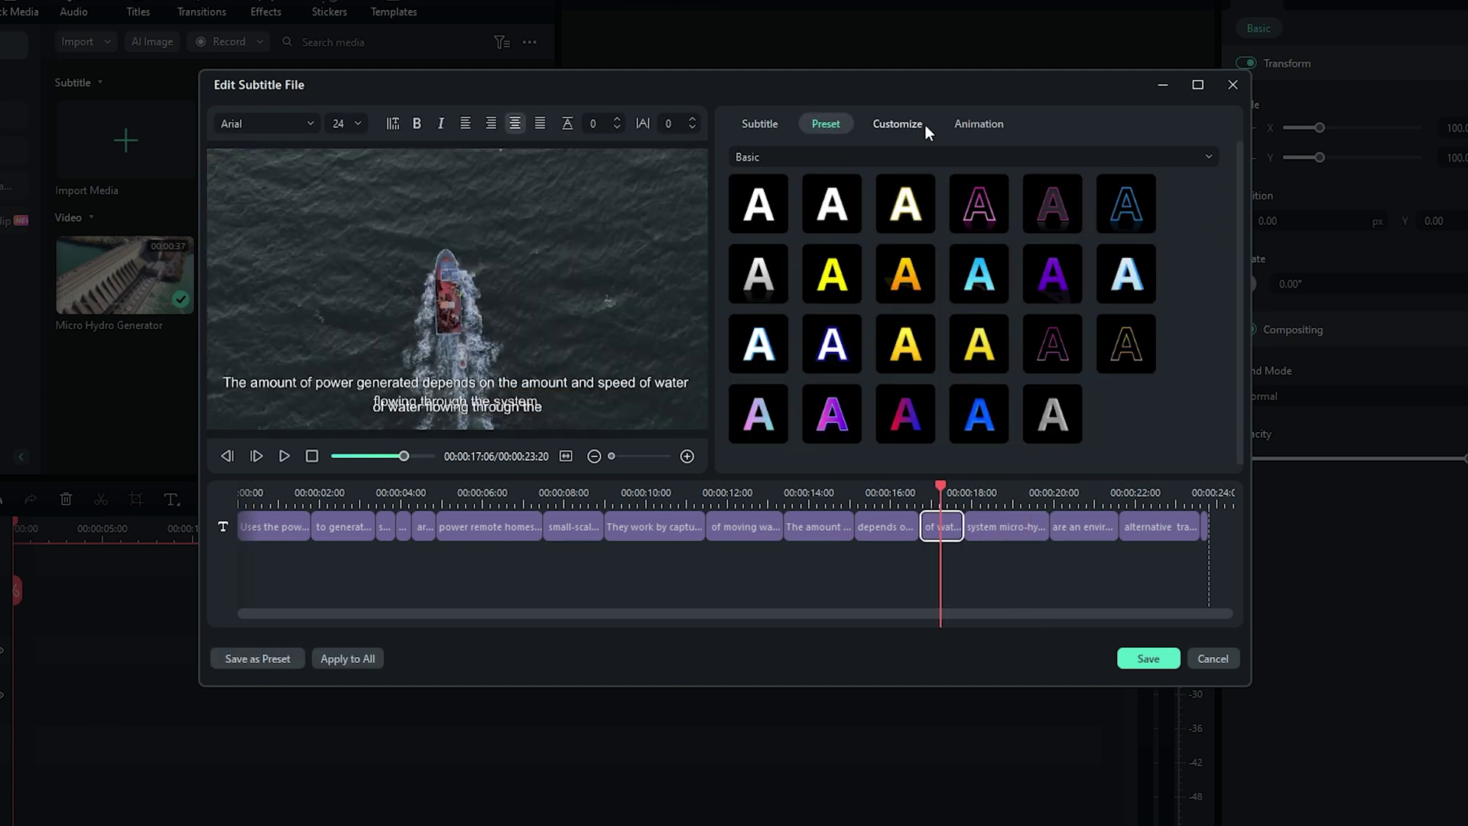
# Step: Review the subtitle's outline, shadow and In animation options, and save the subtitle file
pyautogui.click(921, 125)
pyautogui.scroll(-5, 897, 355)
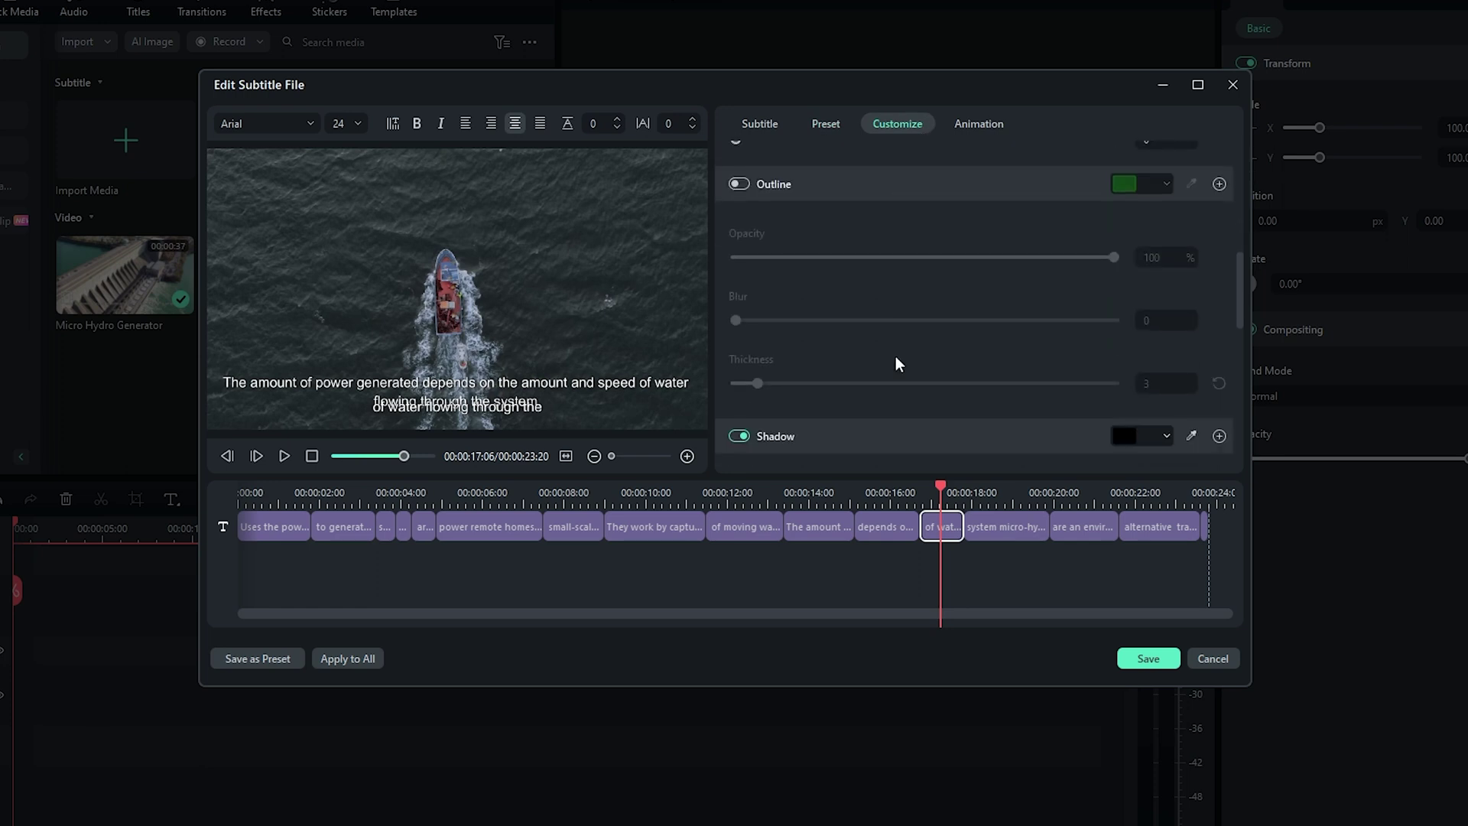
pyautogui.scroll(-2, 897, 363)
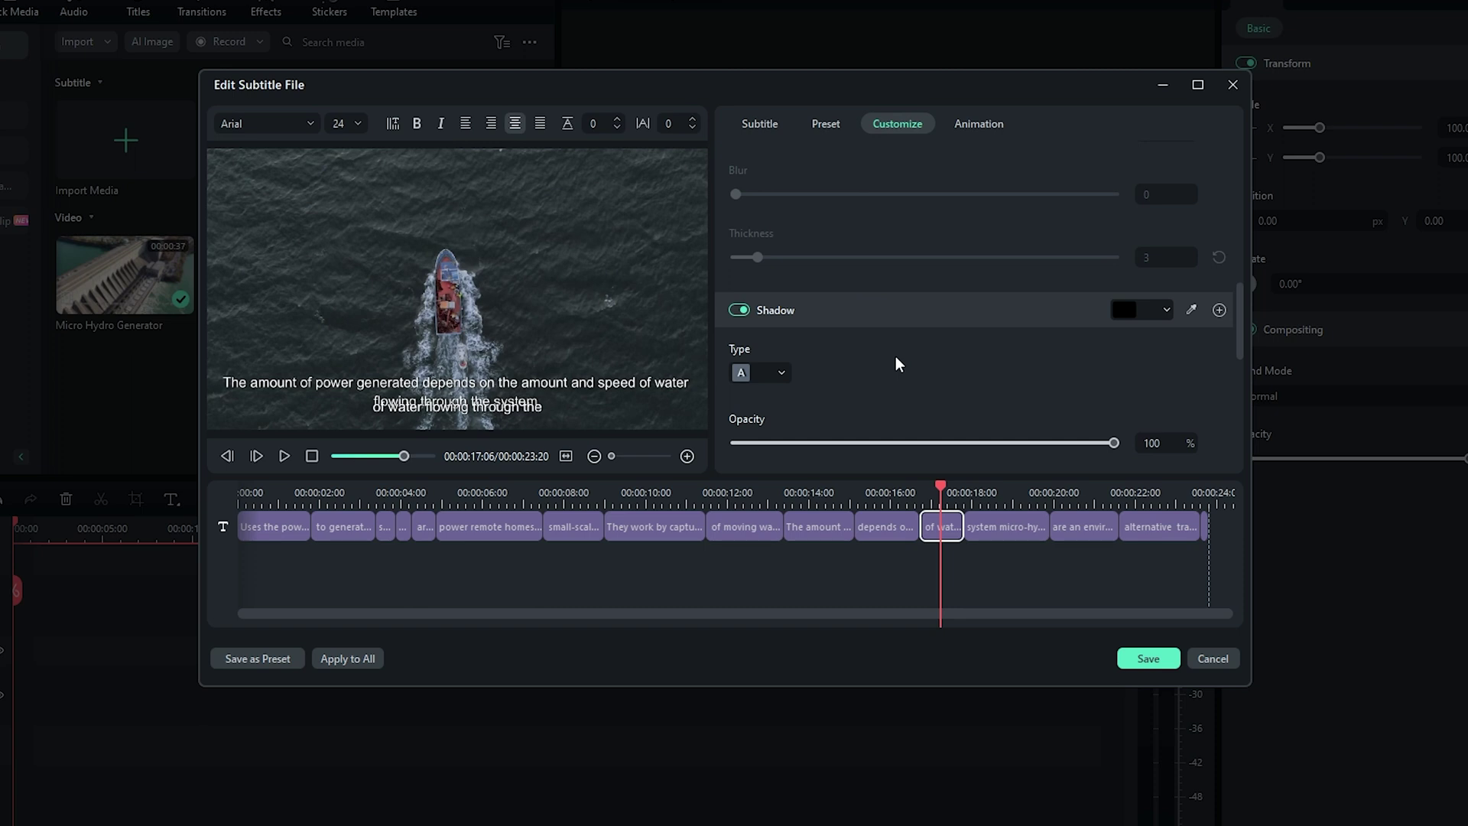
pyautogui.click(988, 124)
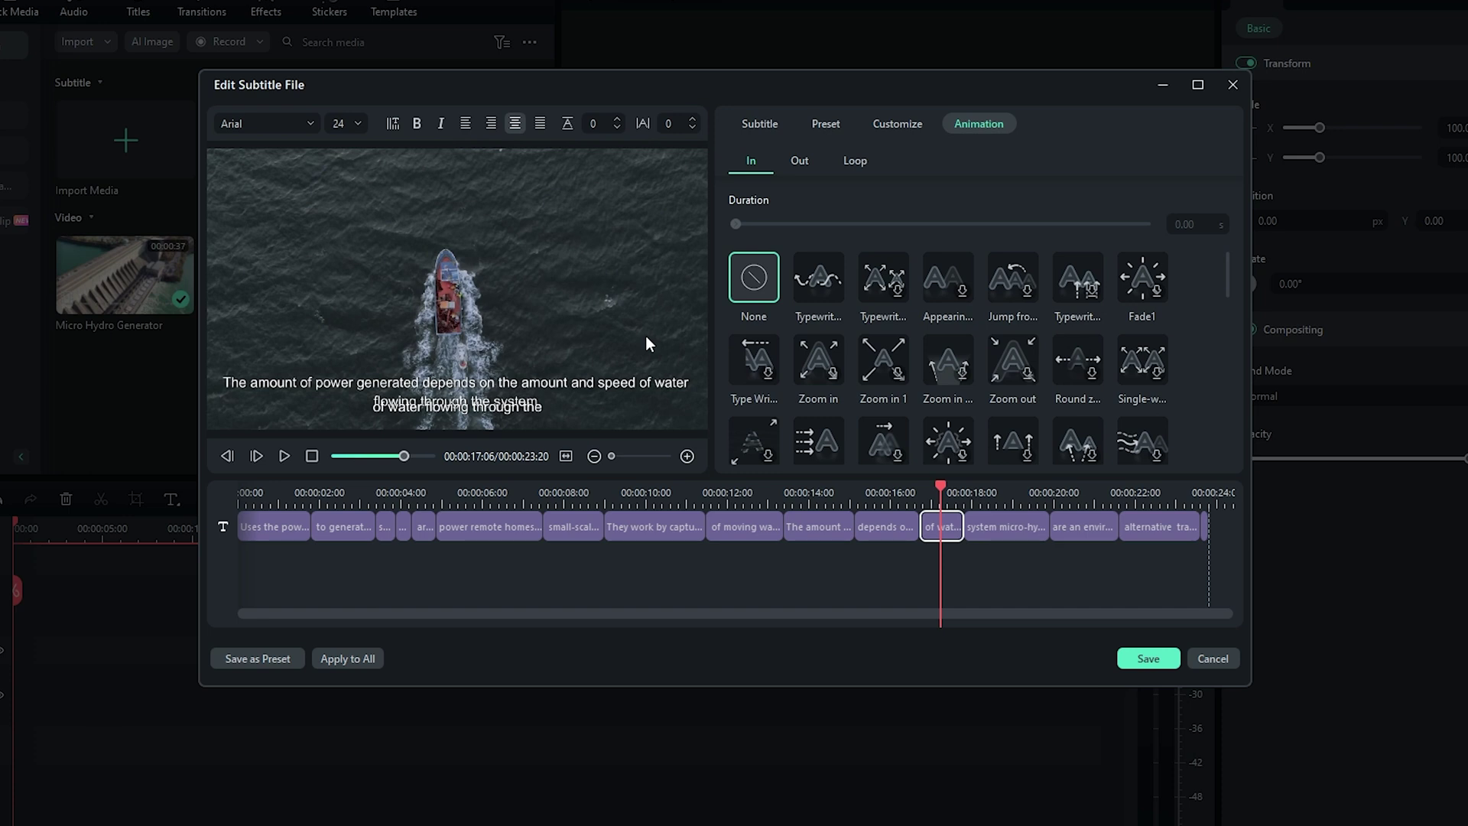
pyautogui.click(1145, 660)
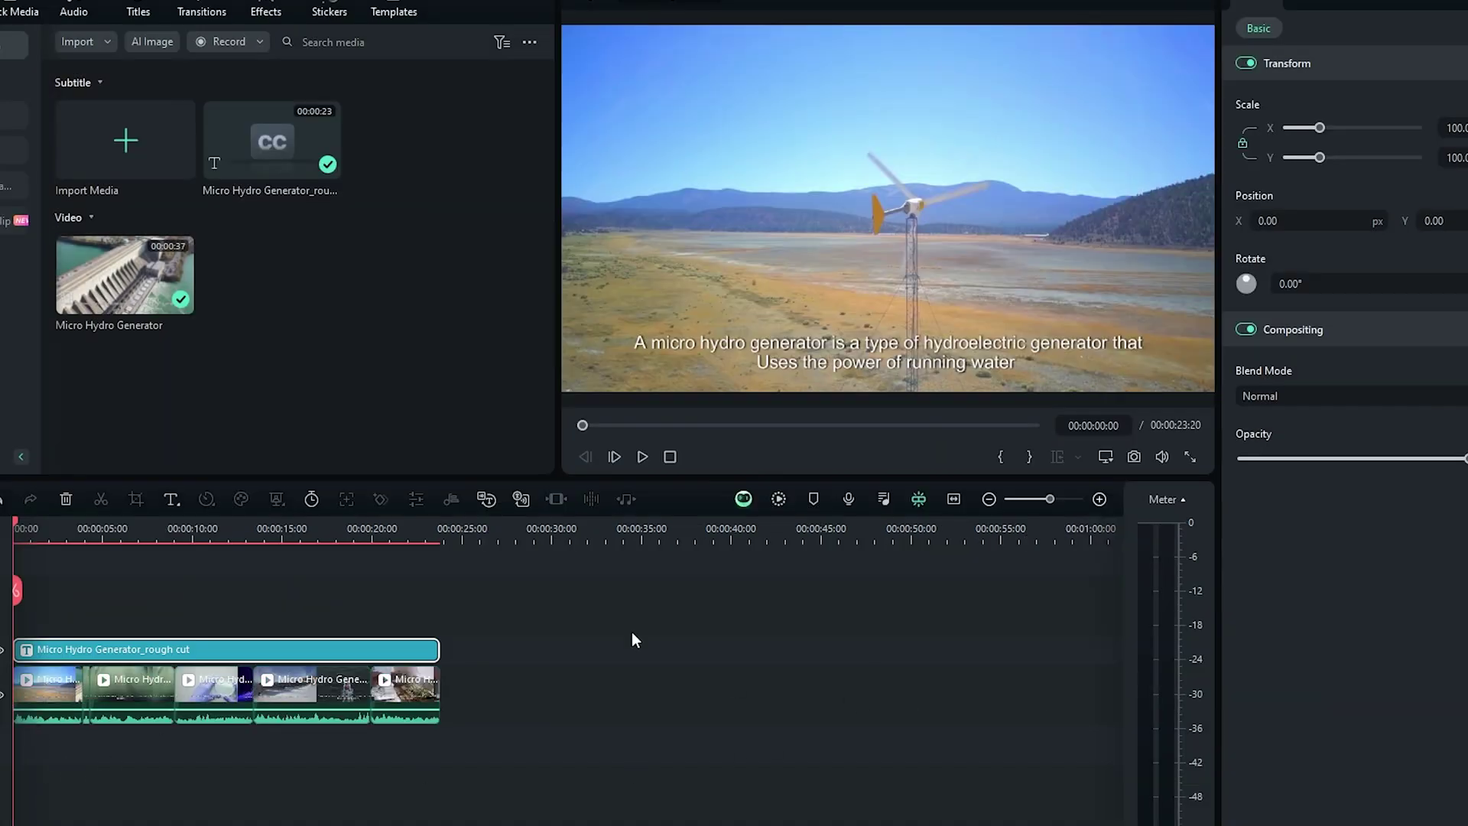
# Step: Fit the timeline to the edited clips and preview the rough-cut subtitle file from the media library
pyautogui.hotkey('shift', 'z')
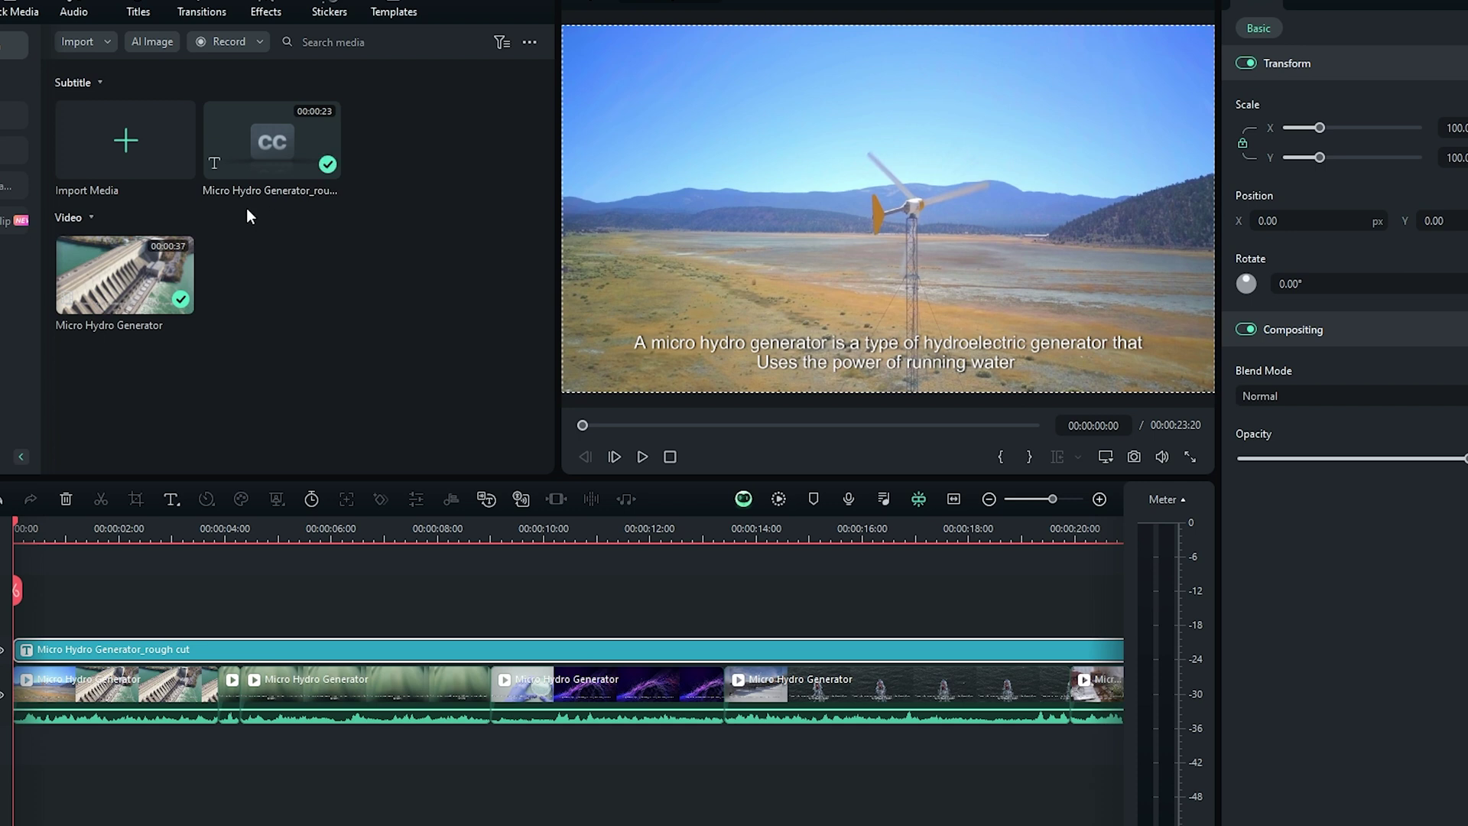
pyautogui.click(299, 171)
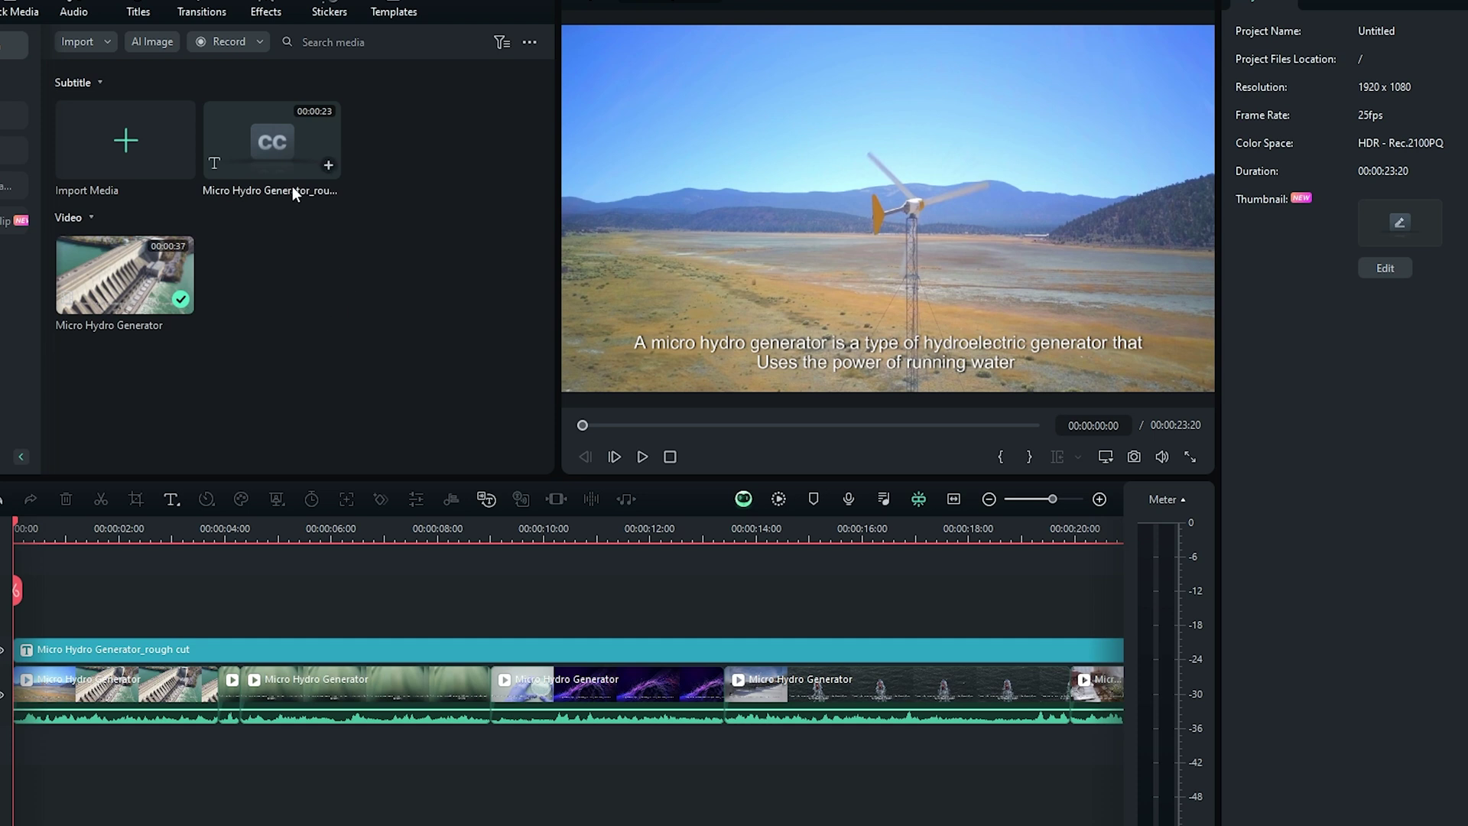
pyautogui.doubleClick(264, 136)
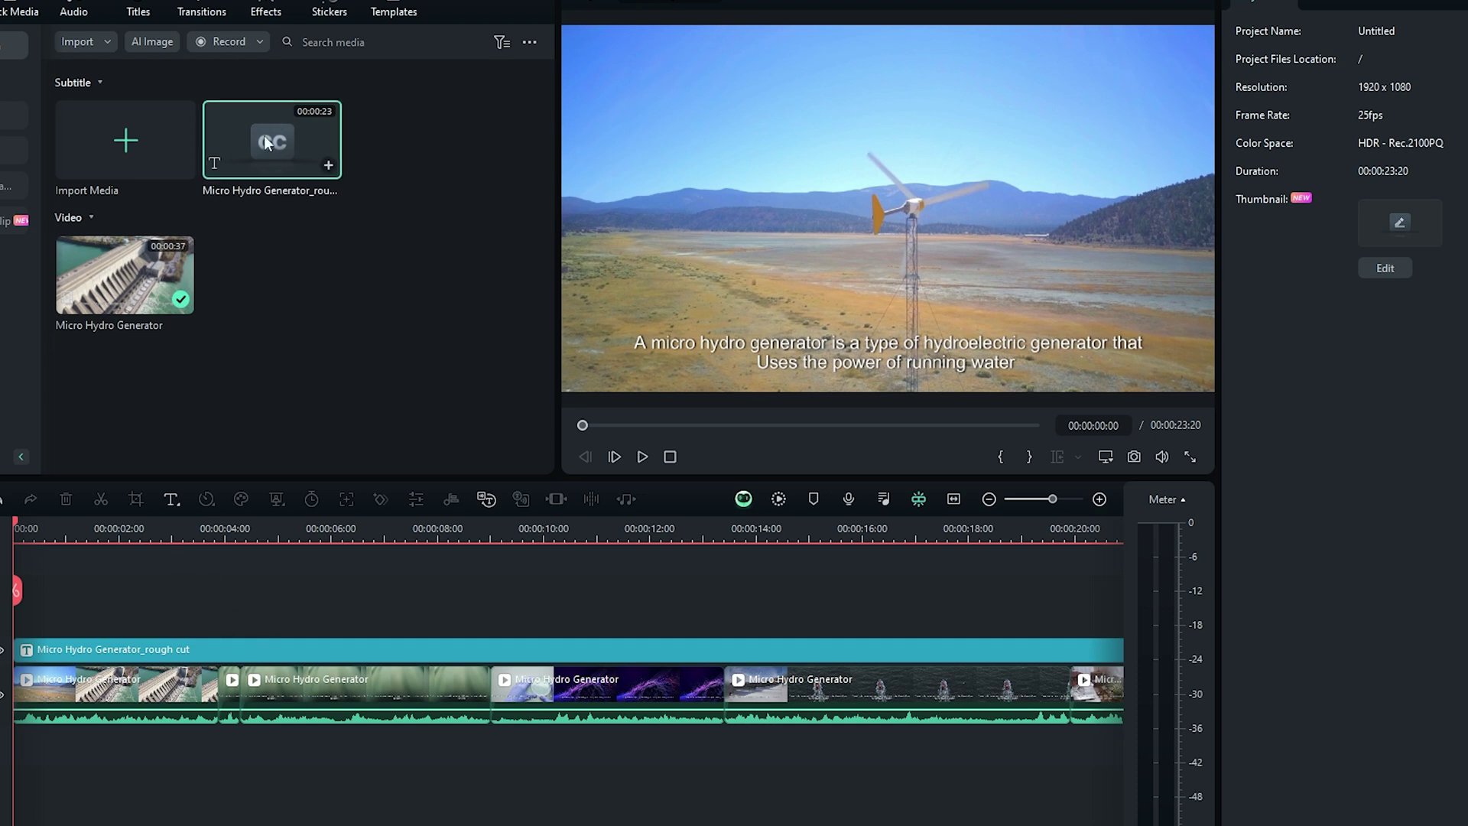
pyautogui.press('space')
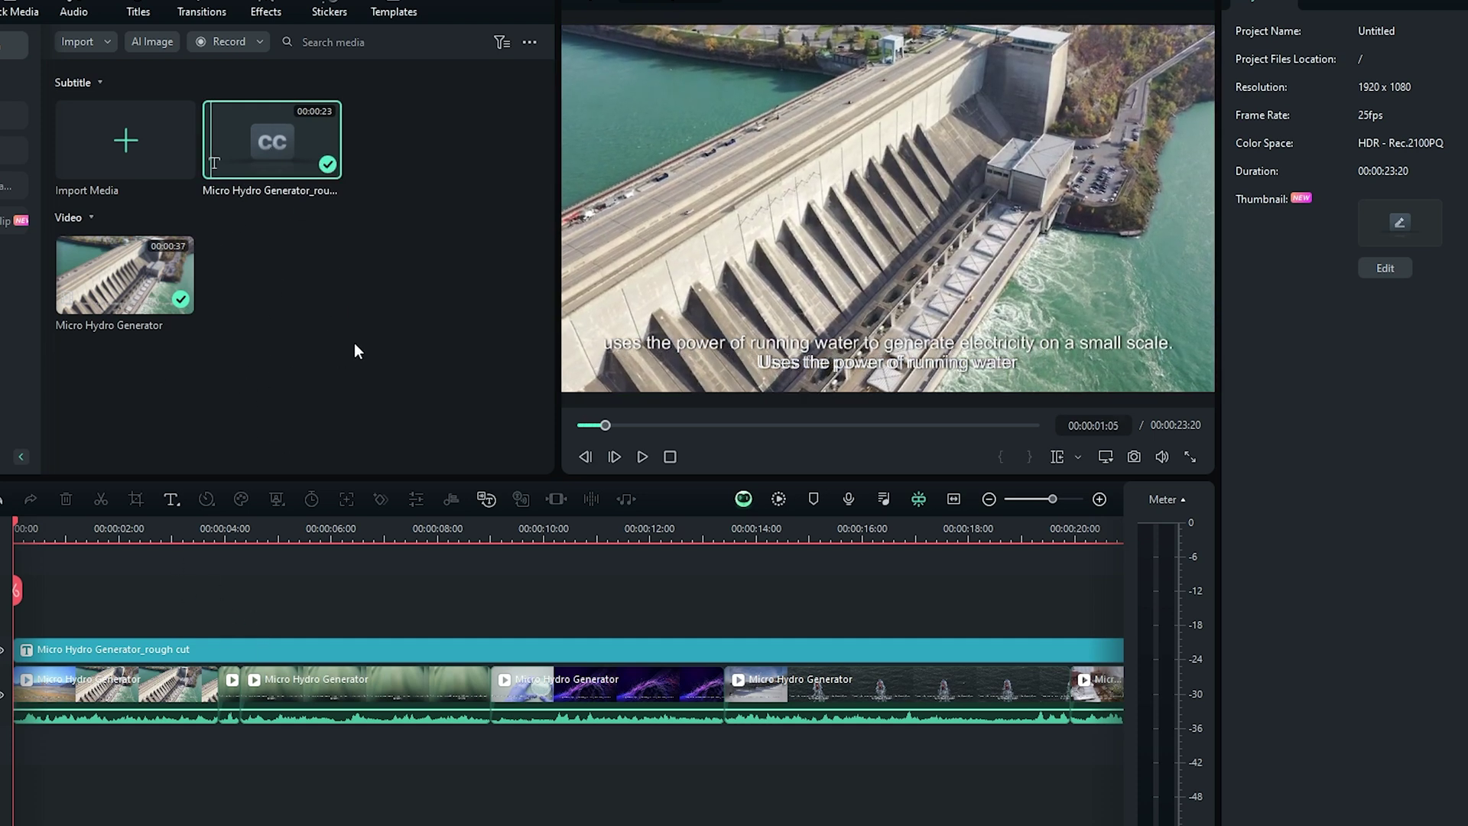
# Step: Try inserting the rough-cut subtitle file from the media library at the start of the timeline, and undo the insertion
pyautogui.click(330, 168)
pyautogui.scroll(-5, 471, 538)
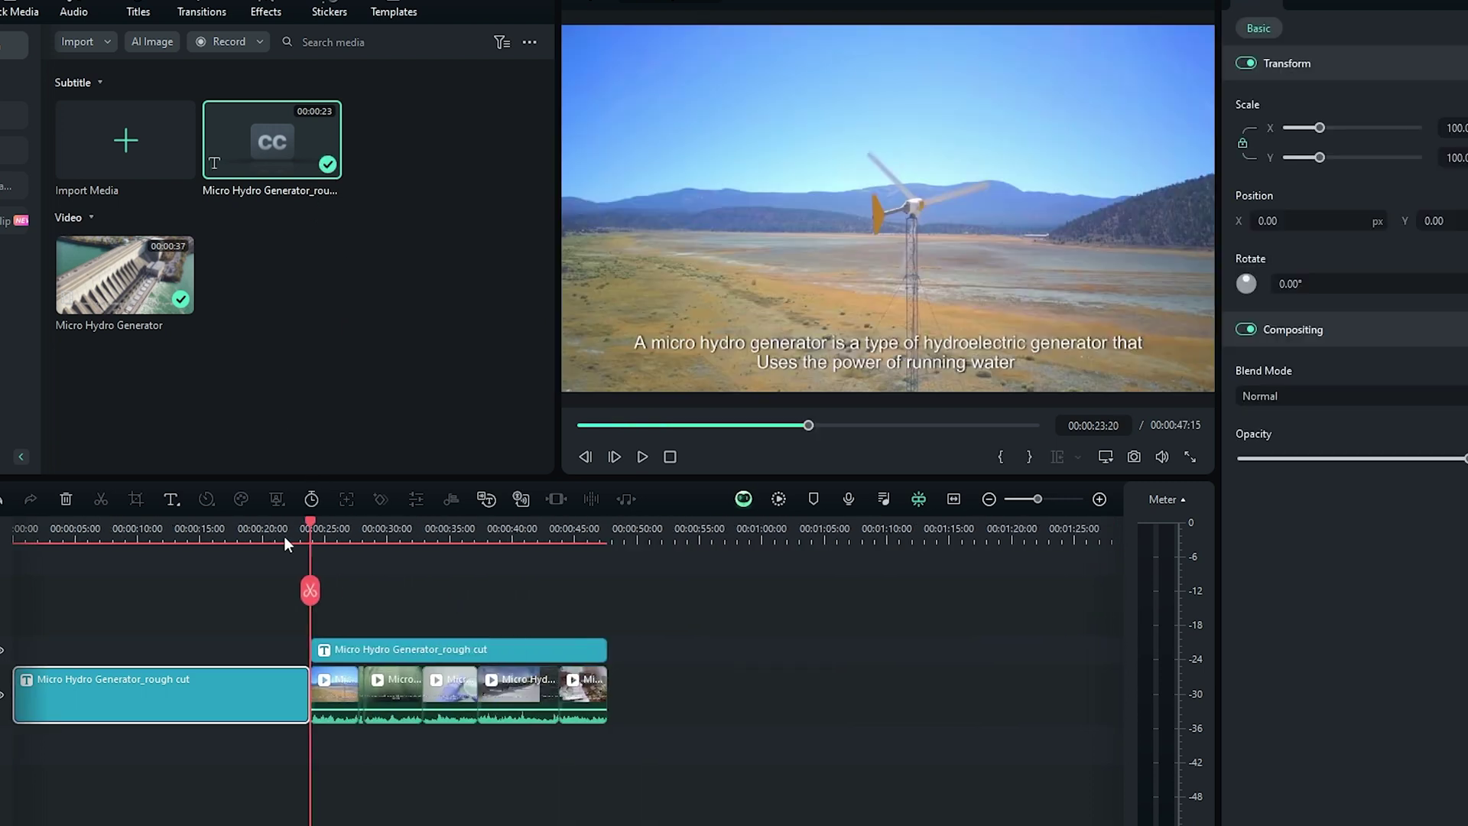
pyautogui.scroll(-1, 116, 529)
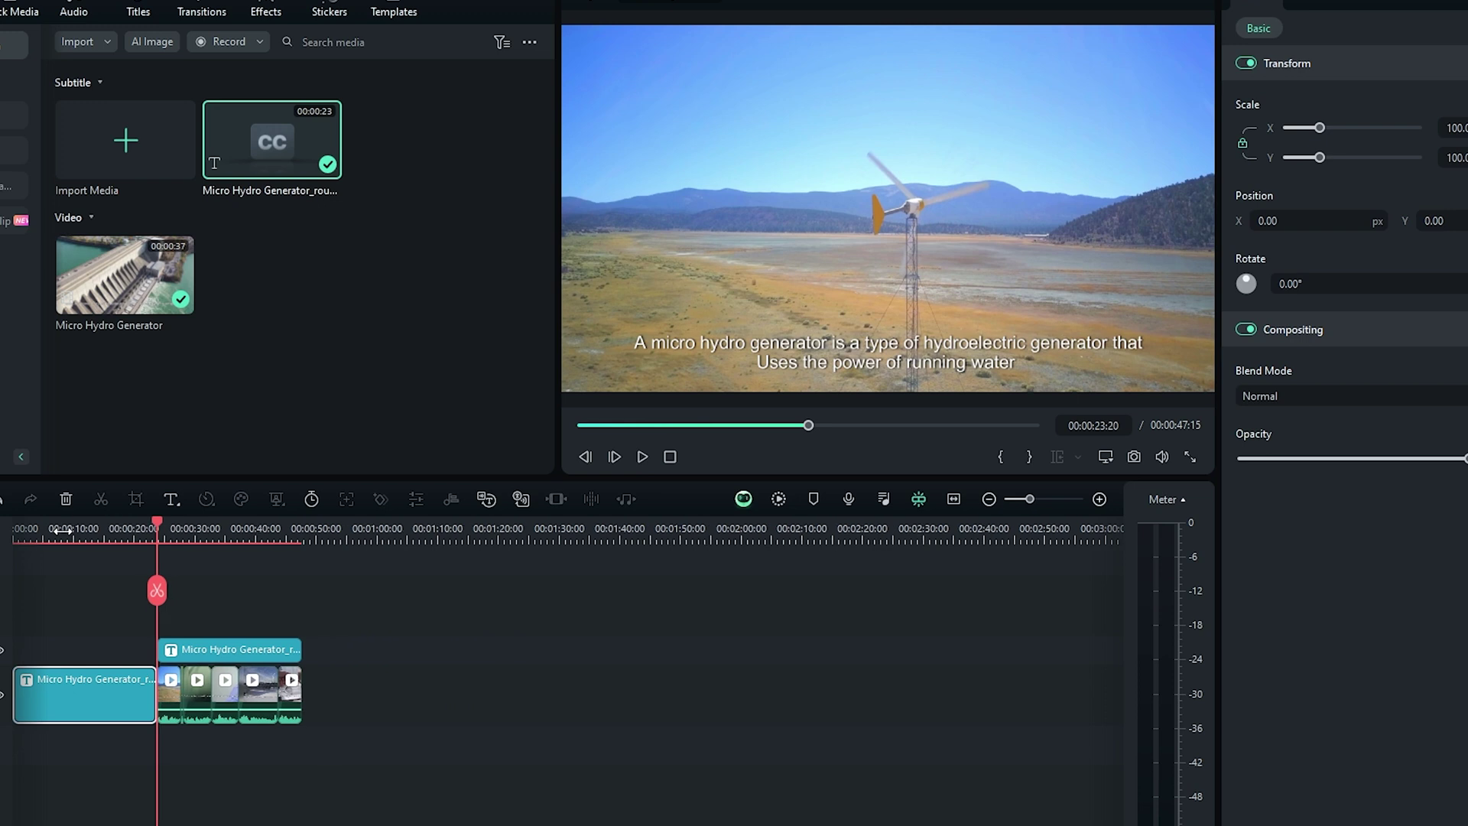
pyautogui.moveTo(156, 526); pyautogui.dragTo(147, 585)
pyautogui.hotkey('ctrl', 'z')
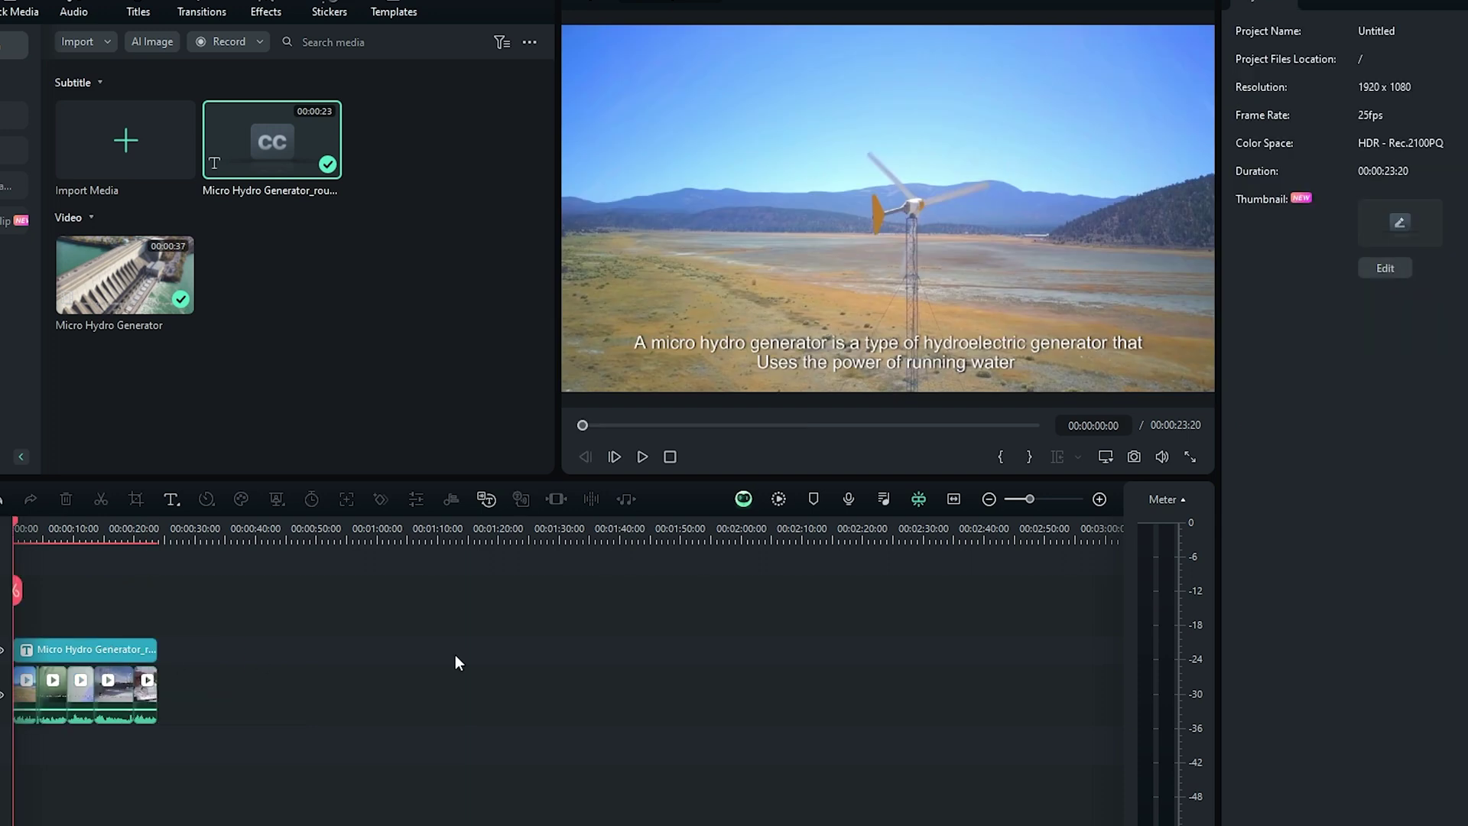
# Step: Delete all clips from the timeline and close the project without saving it
pyautogui.scroll(2, 521, 546)
pyautogui.scroll(1, 521, 546)
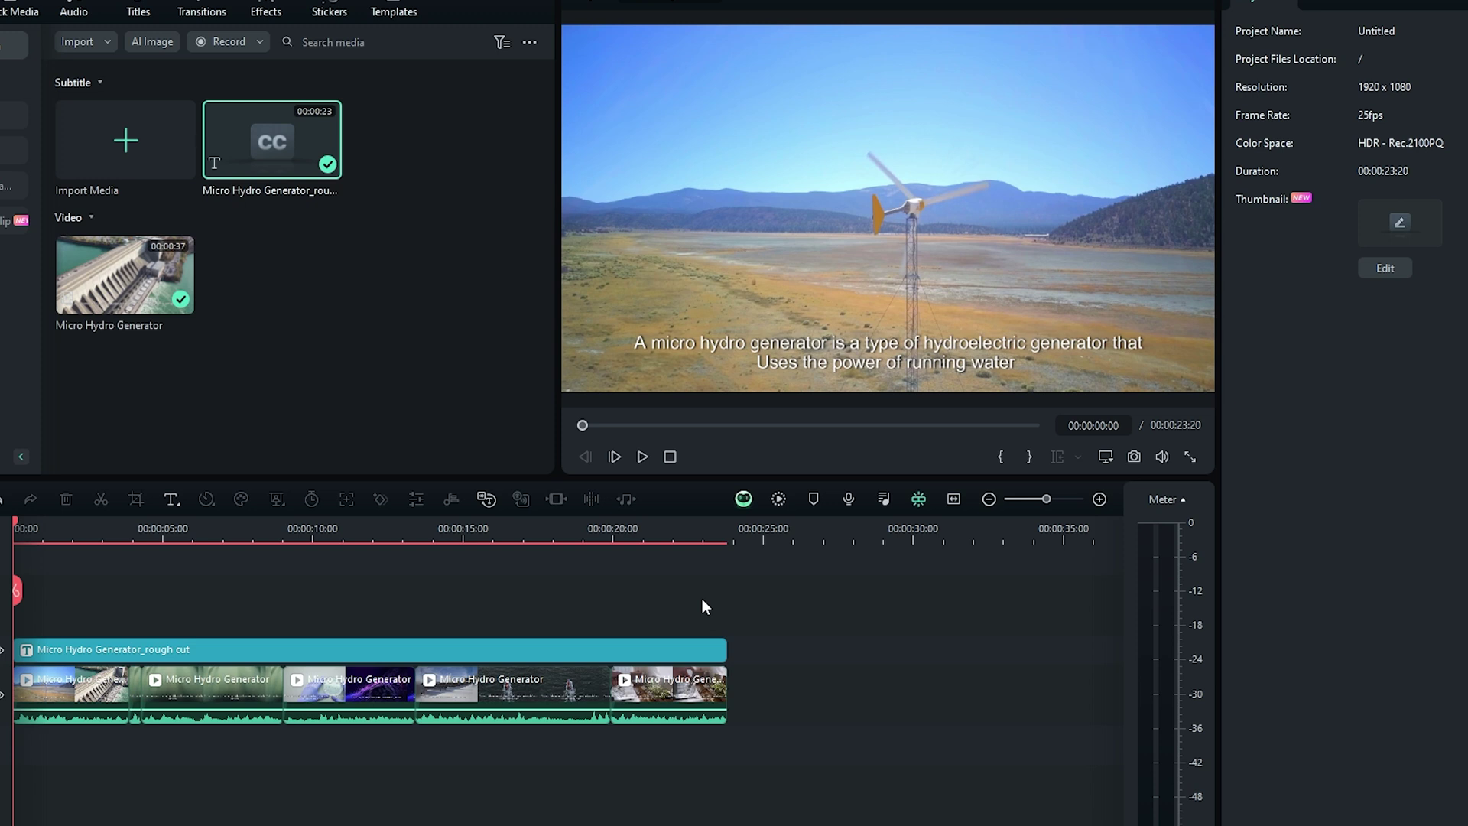
pyautogui.moveTo(785, 744); pyautogui.dragTo(68, 646)
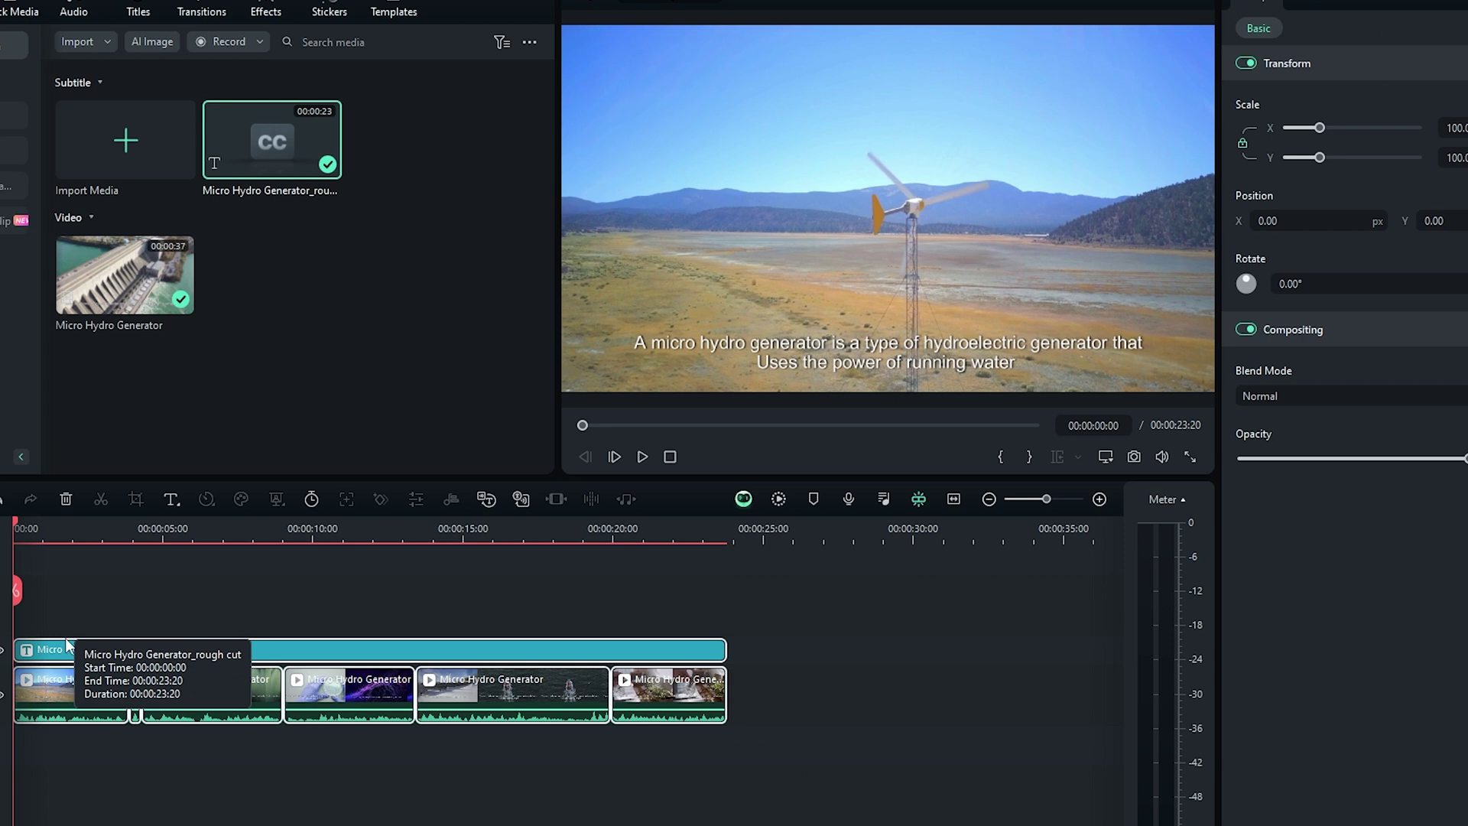
pyautogui.press('Delete')
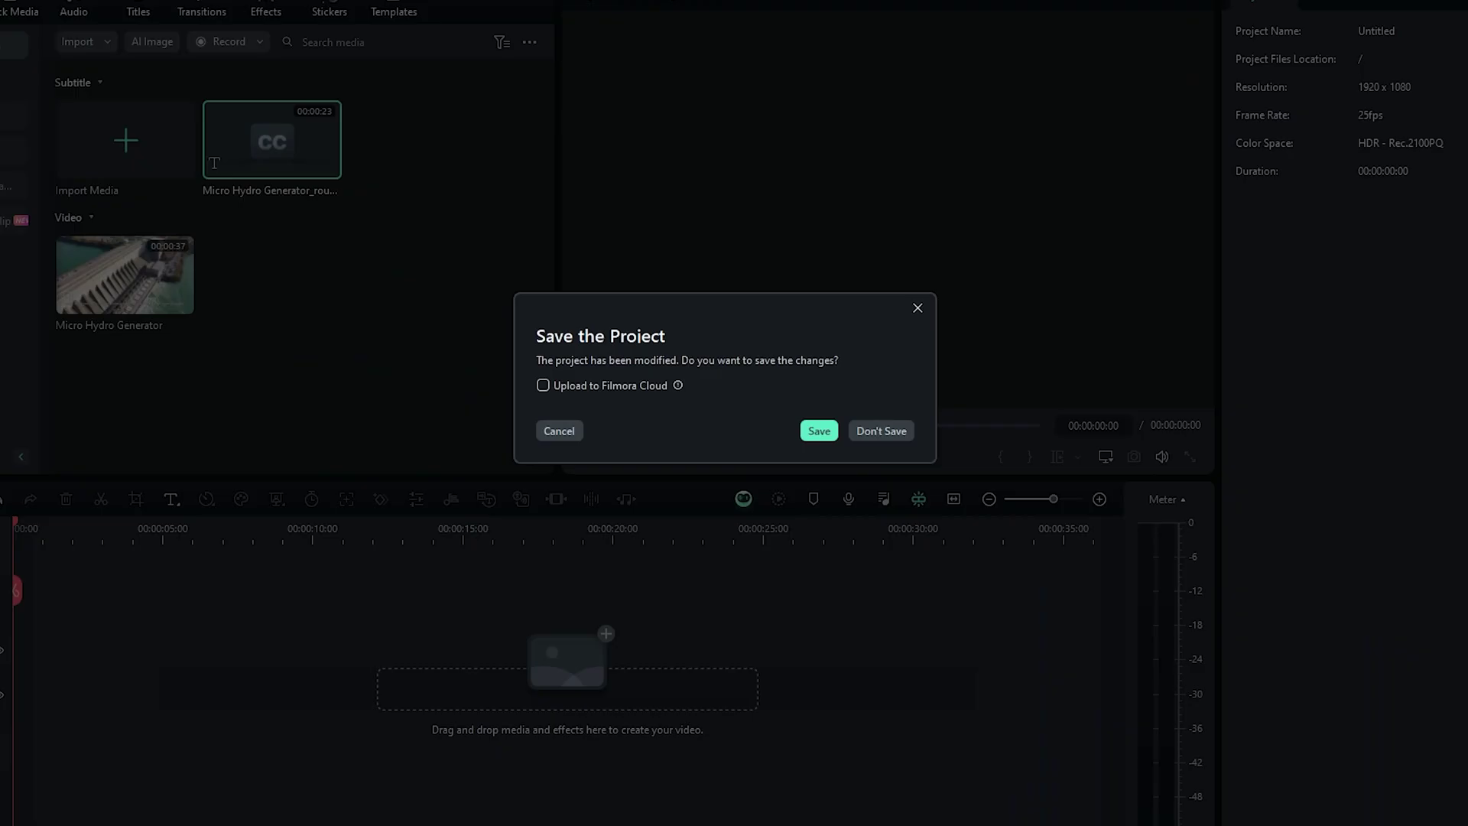
pyautogui.click(874, 426)
# Step: Start AI Text Based Editing on the 4K video using the sound-based editing method
pyautogui.click(1024, 359)
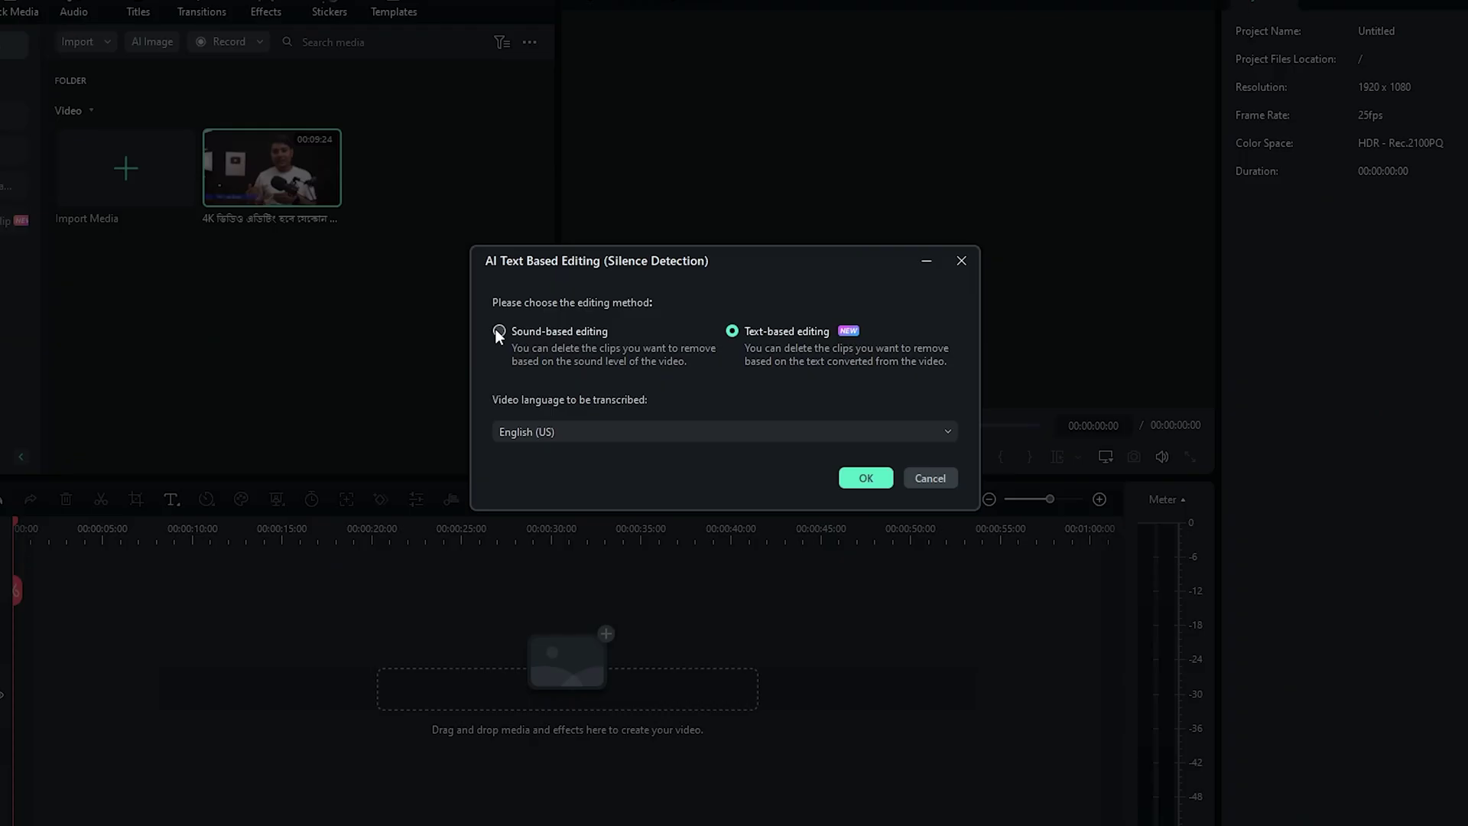
pyautogui.click(499, 332)
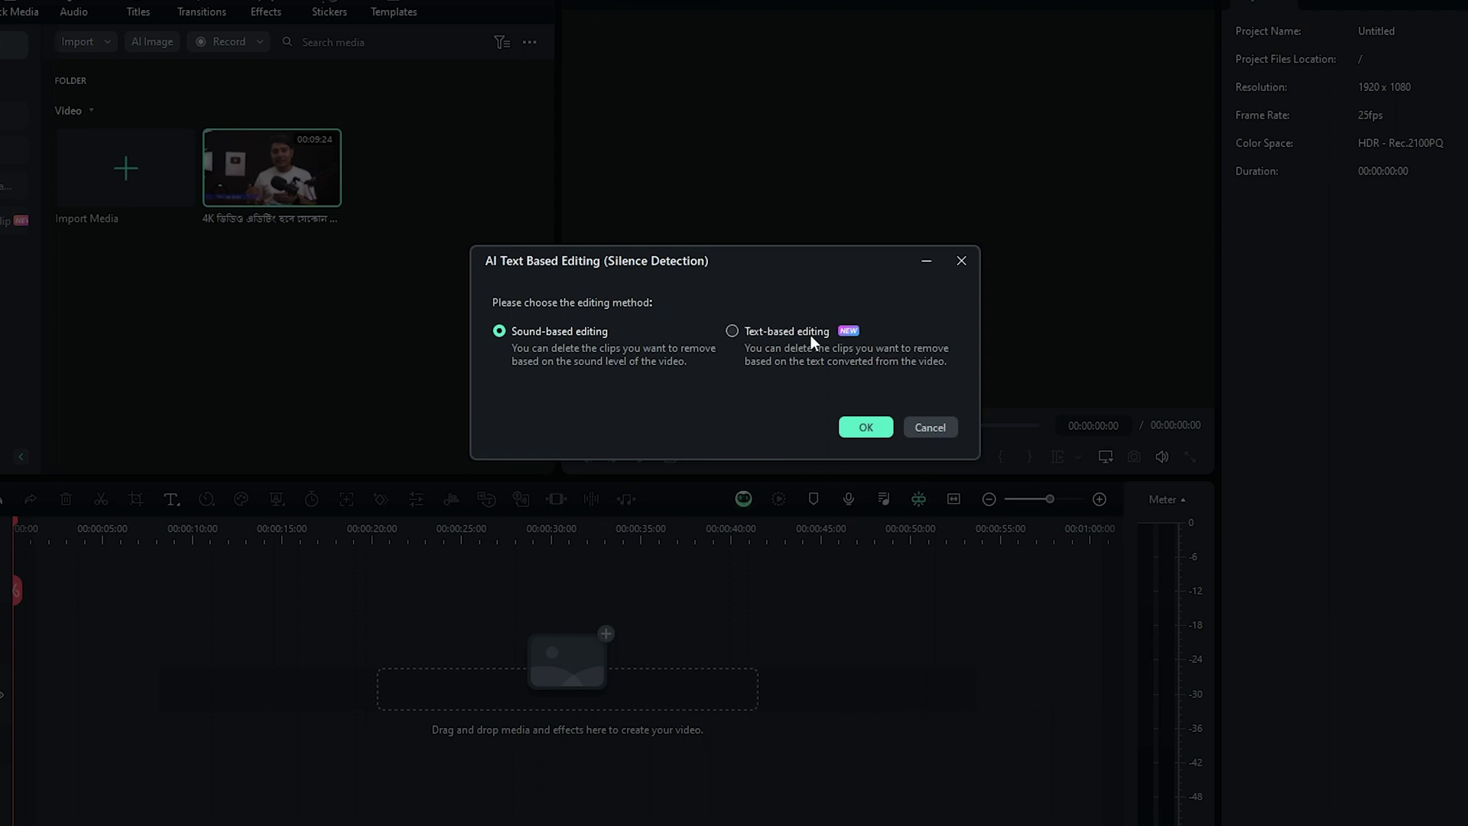
pyautogui.click(865, 427)
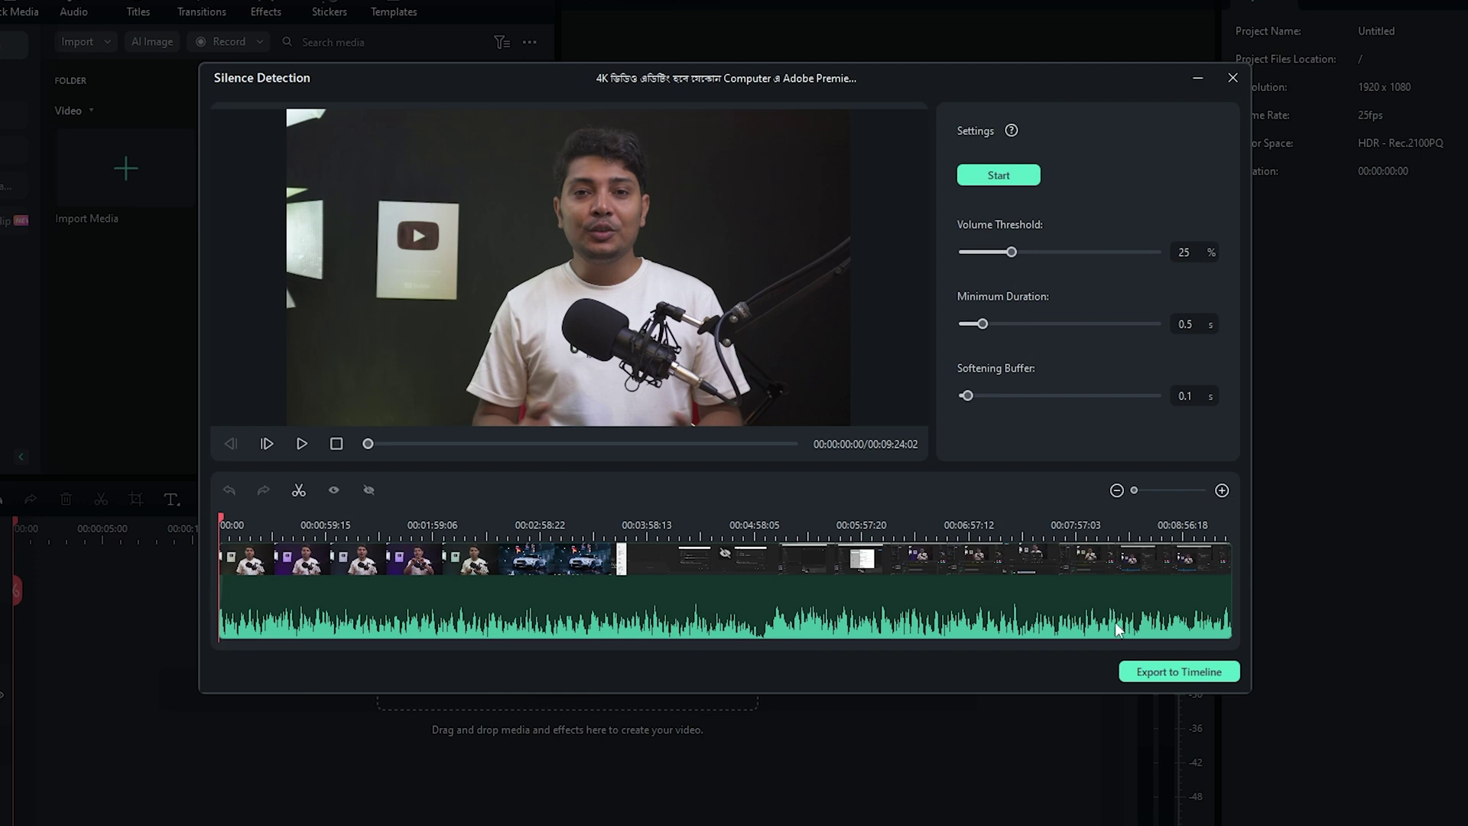
# Step: Exit Silence Detection without exporting and close the project without saving it
pyautogui.click(1233, 78)
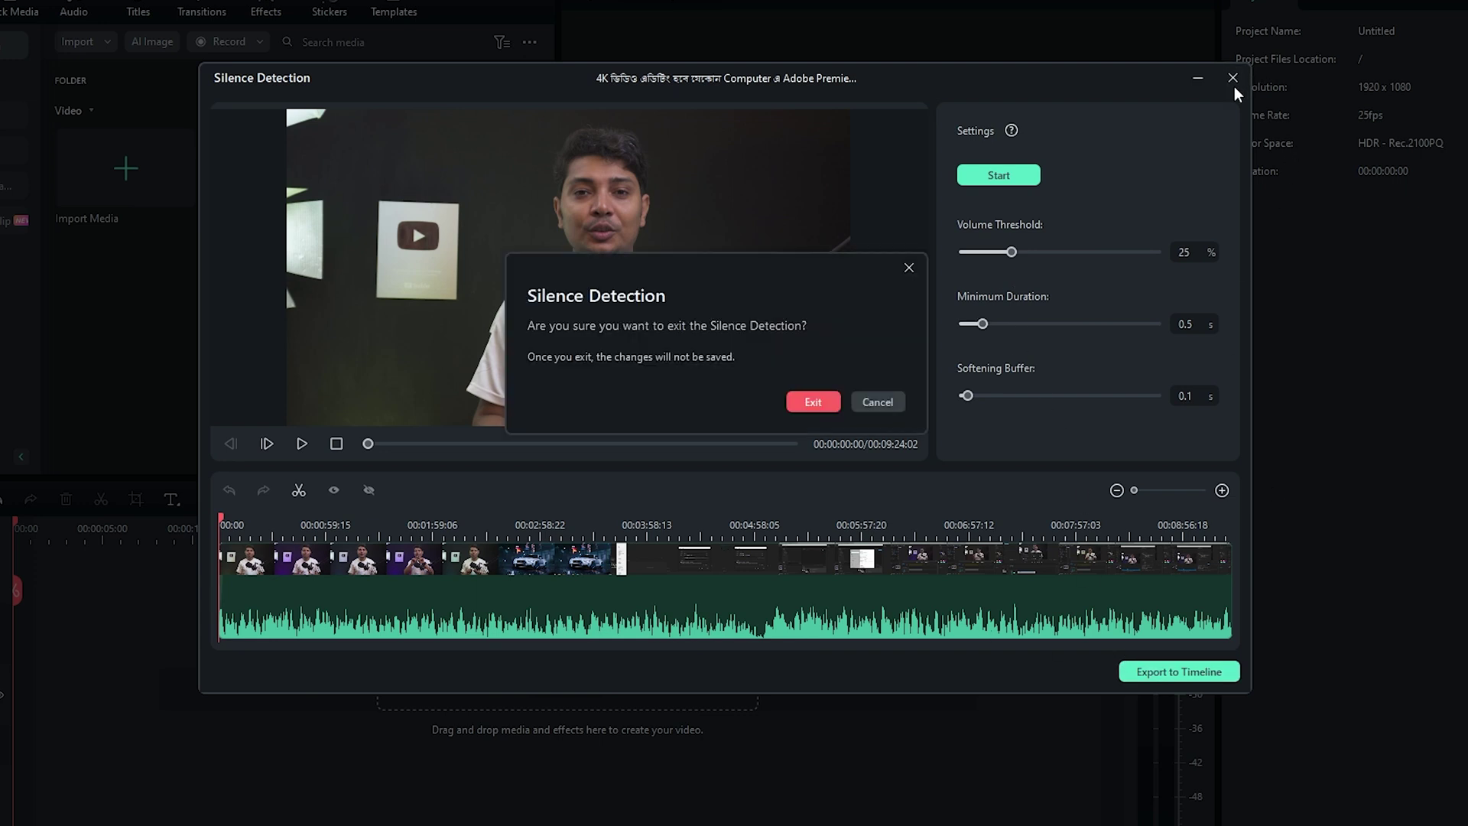
pyautogui.click(816, 403)
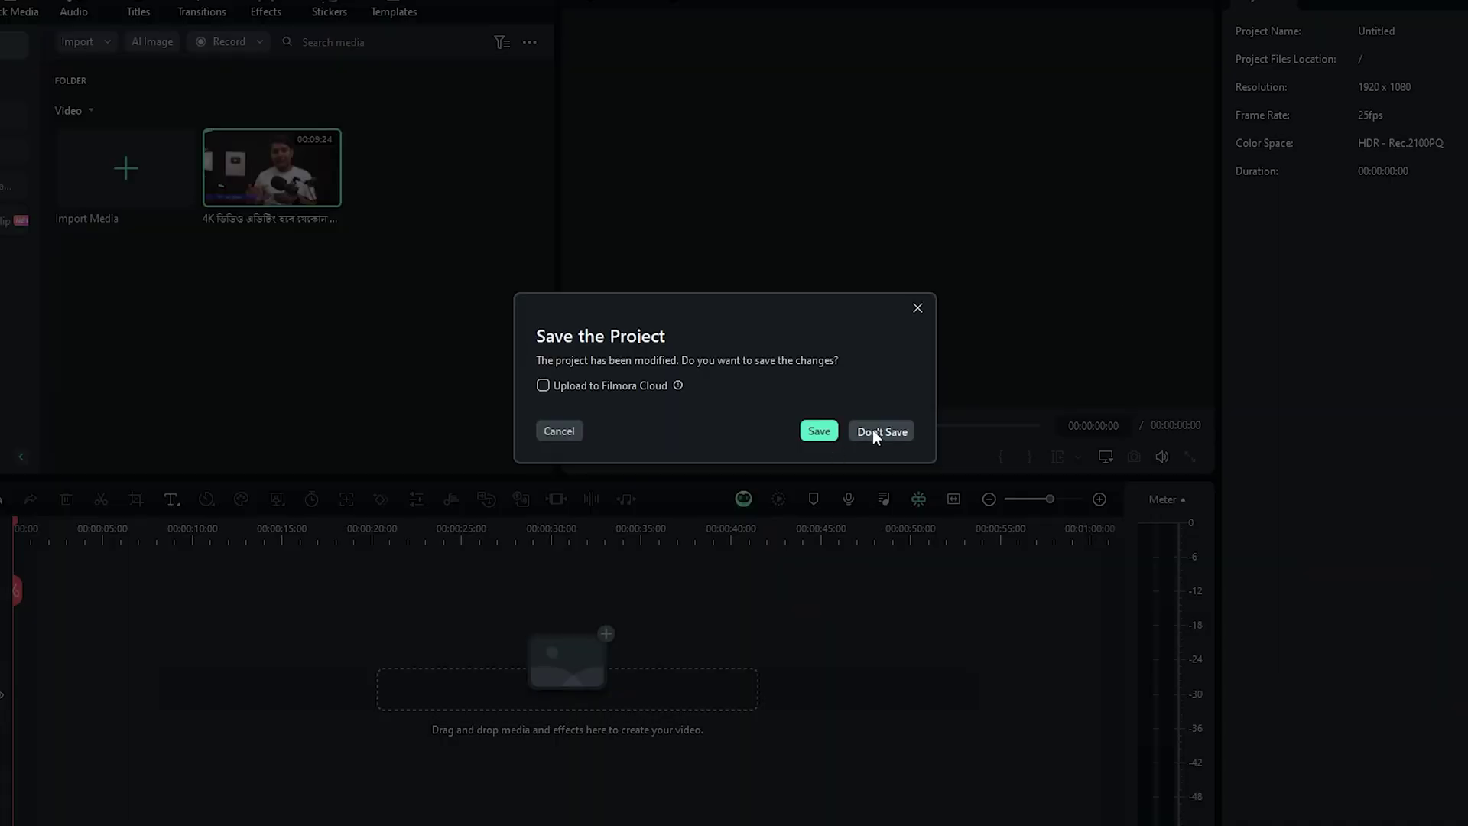
pyautogui.click(877, 429)
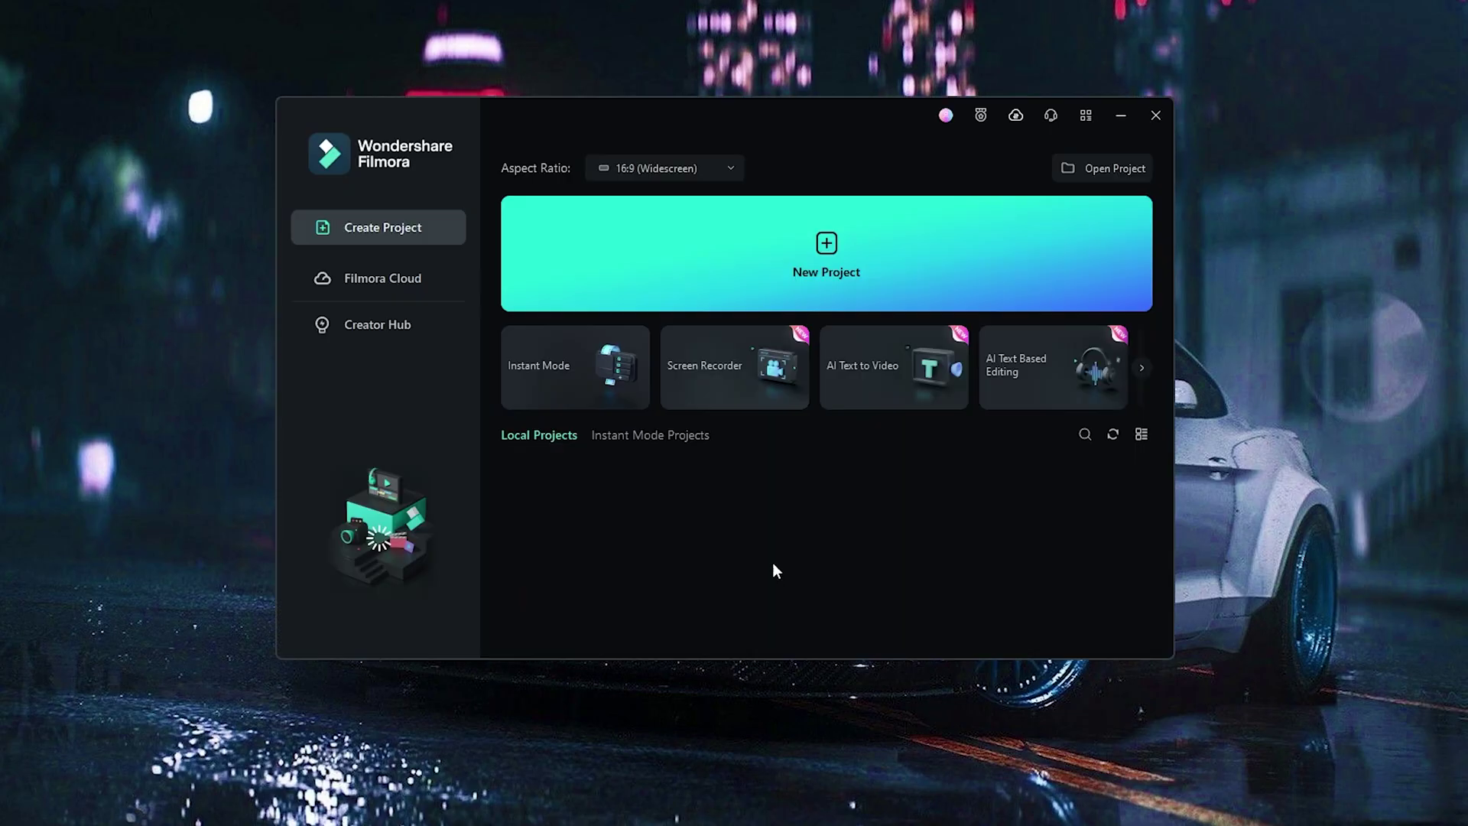
# Step: Start a new AI Text Based Editing session and open the C0131 video
pyautogui.click(1036, 371)
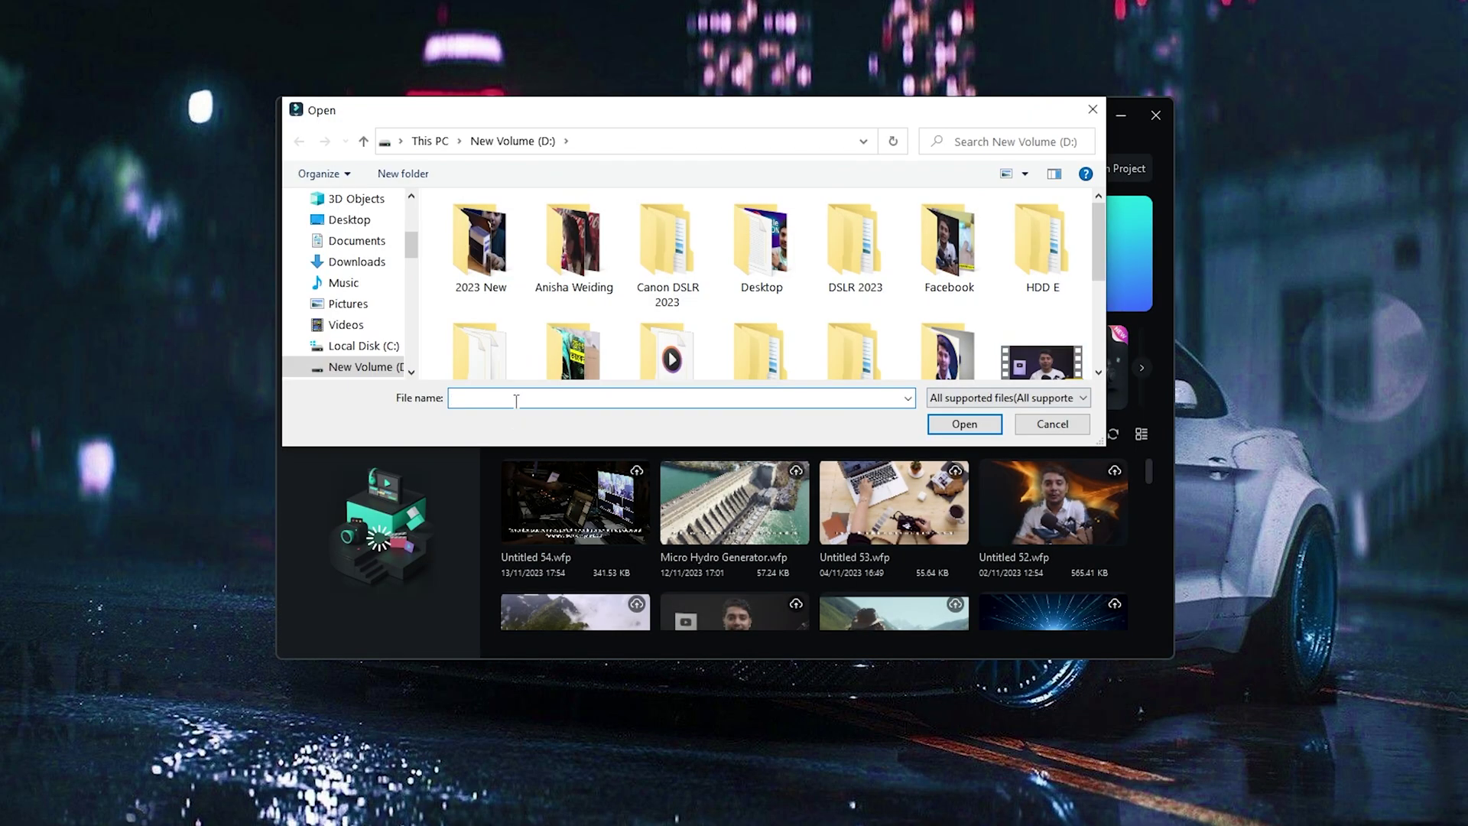
pyautogui.scroll(-3, 618, 298)
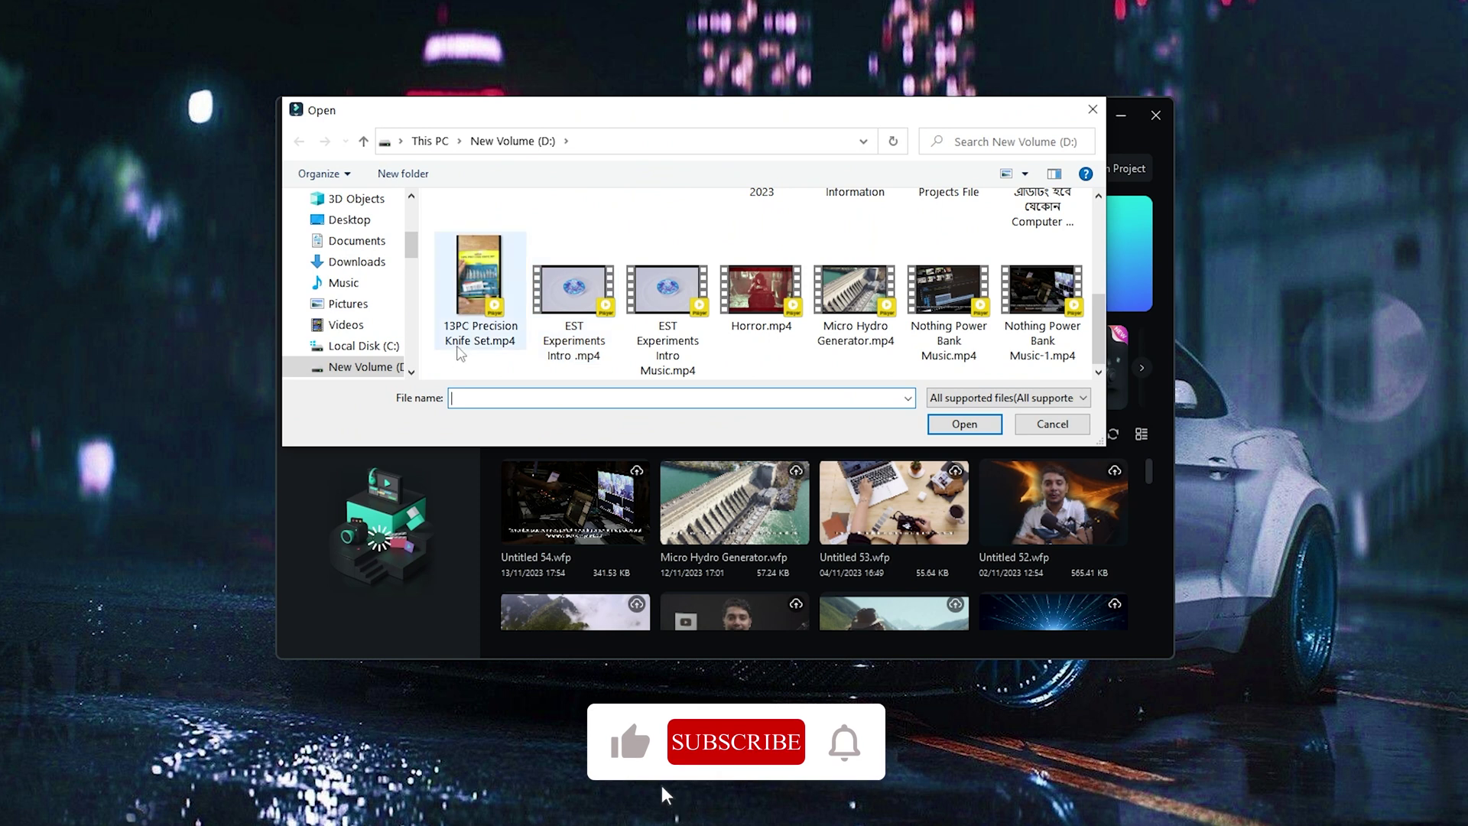
pyautogui.scroll(-3, 362, 373)
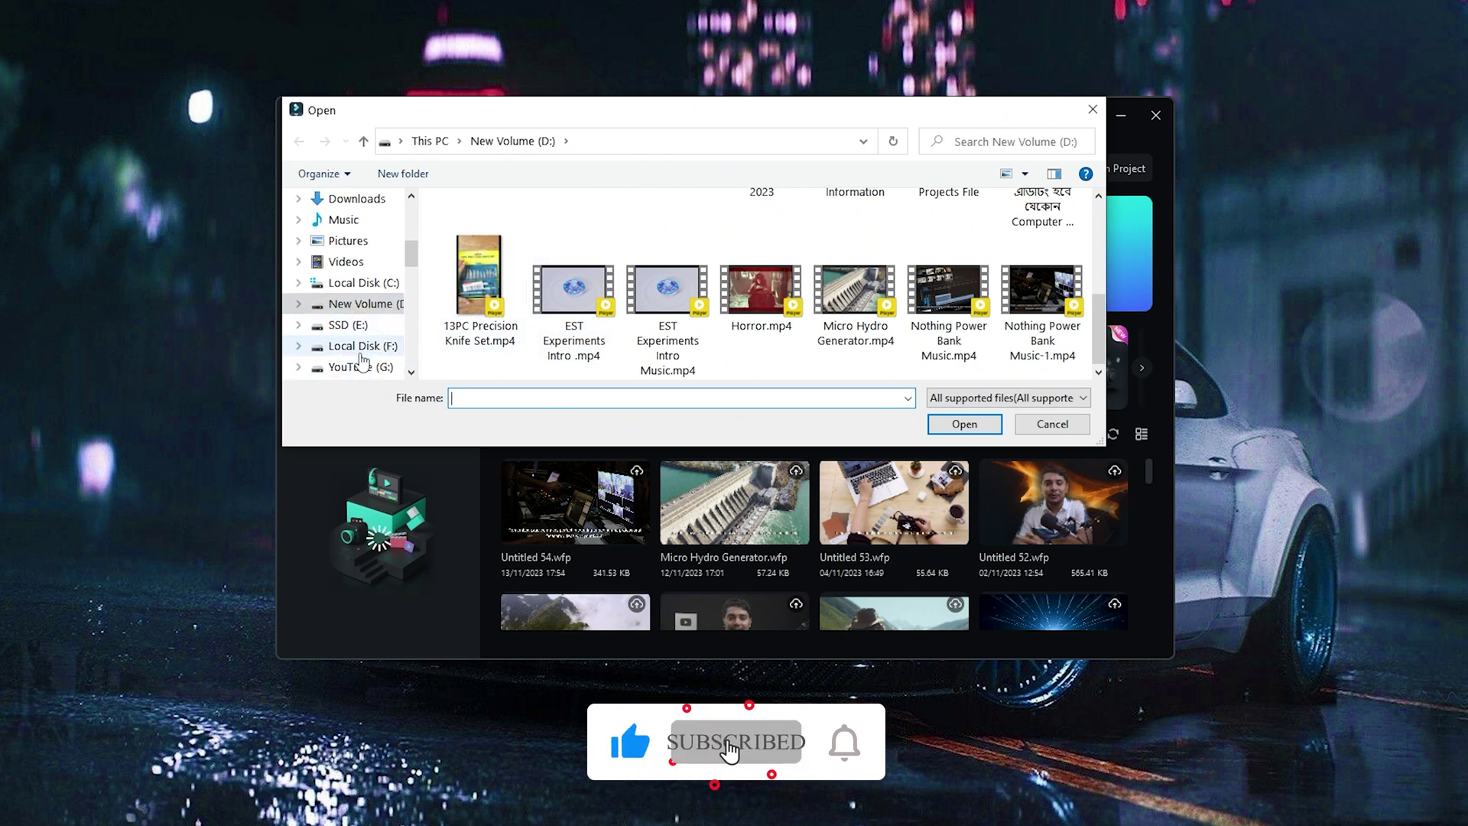
pyautogui.click(361, 304)
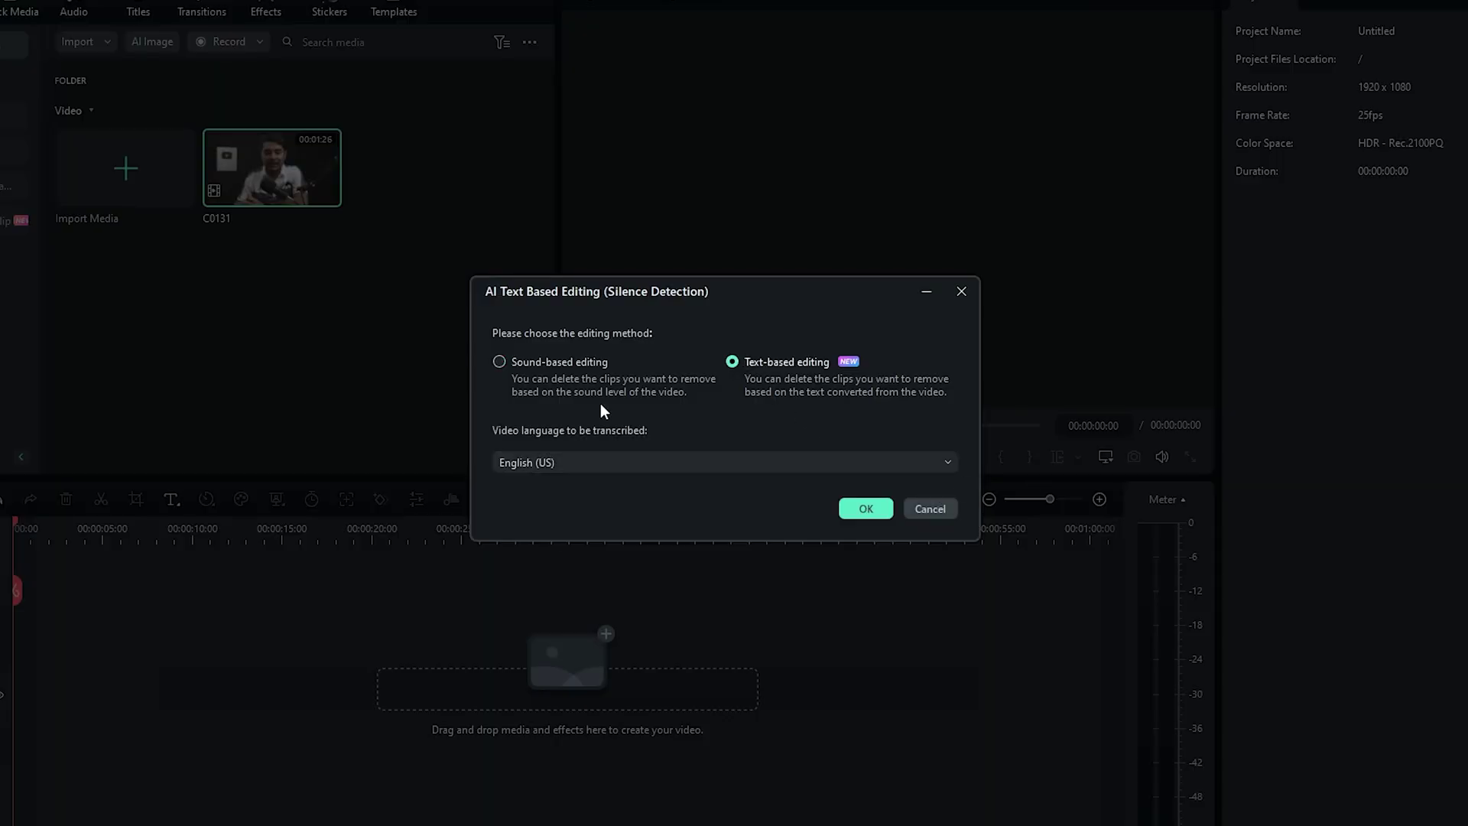
# Step: Browse the available transcription languages, keep English (US), and transcribe C0131 with text-based editing
pyautogui.click(798, 459)
pyautogui.scroll(-5, 768, 503)
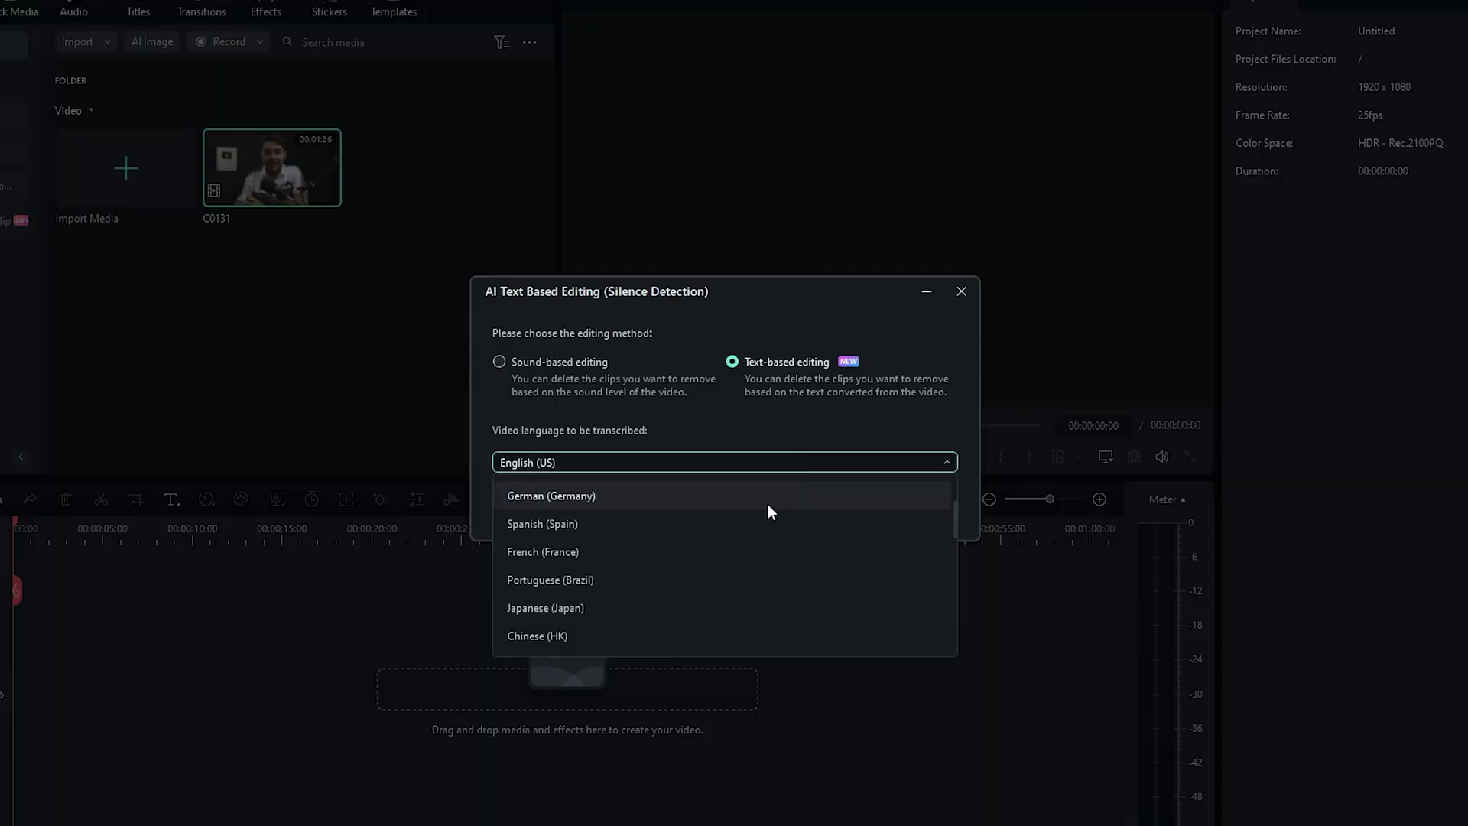
pyautogui.scroll(-2, 737, 581)
pyautogui.scroll(8, 737, 562)
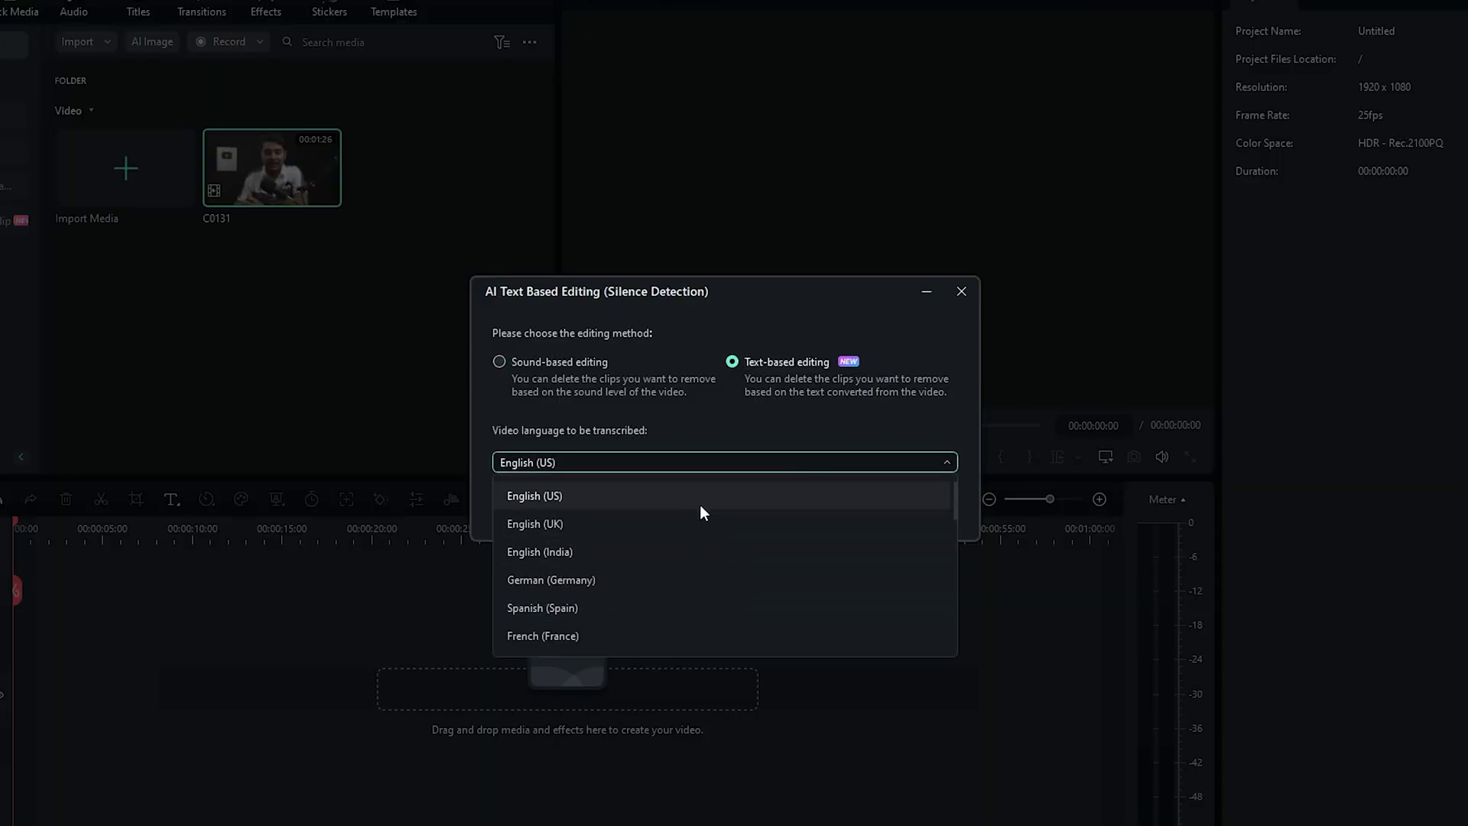
pyautogui.click(689, 495)
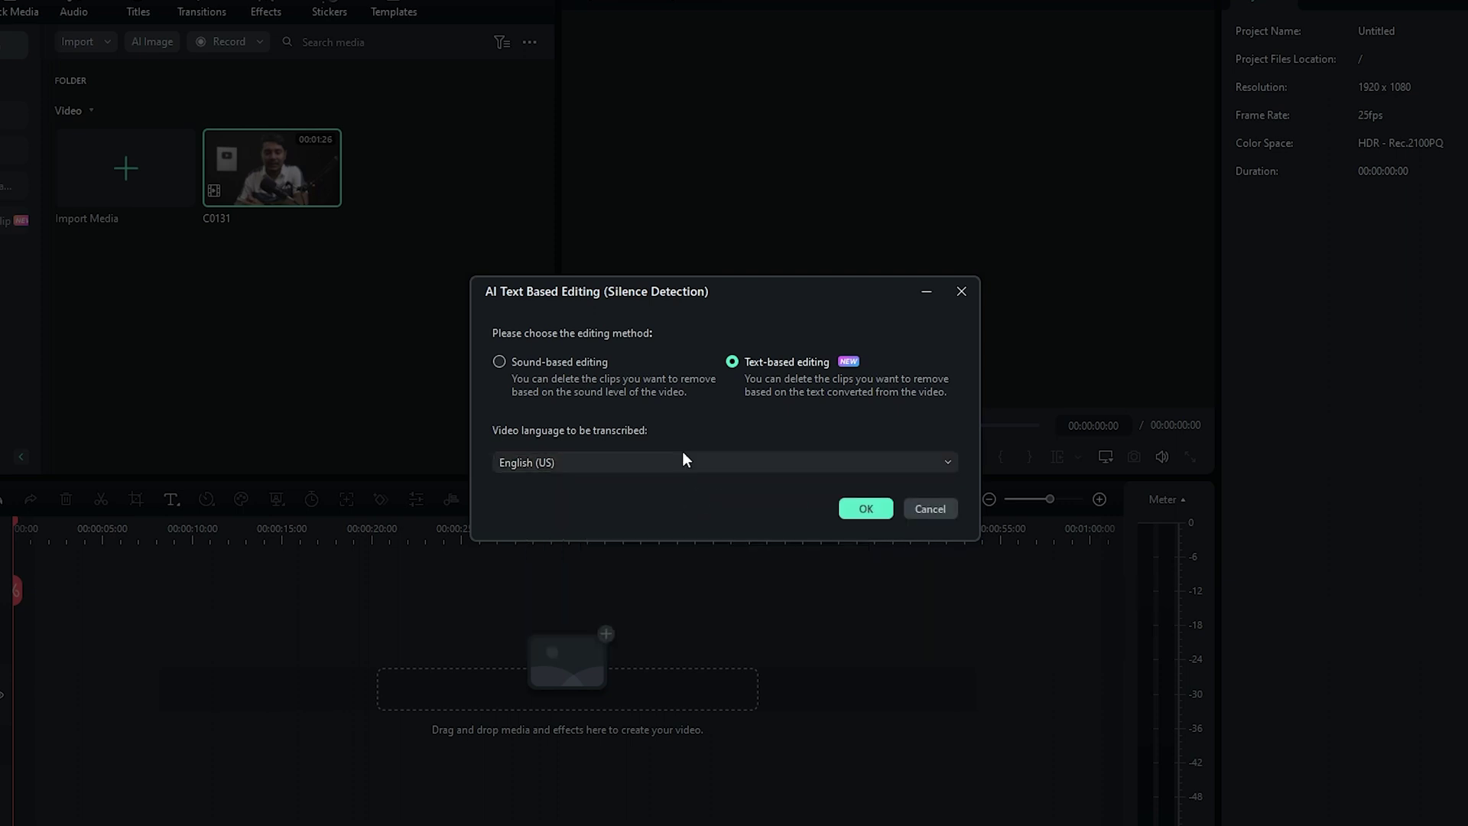
pyautogui.click(862, 508)
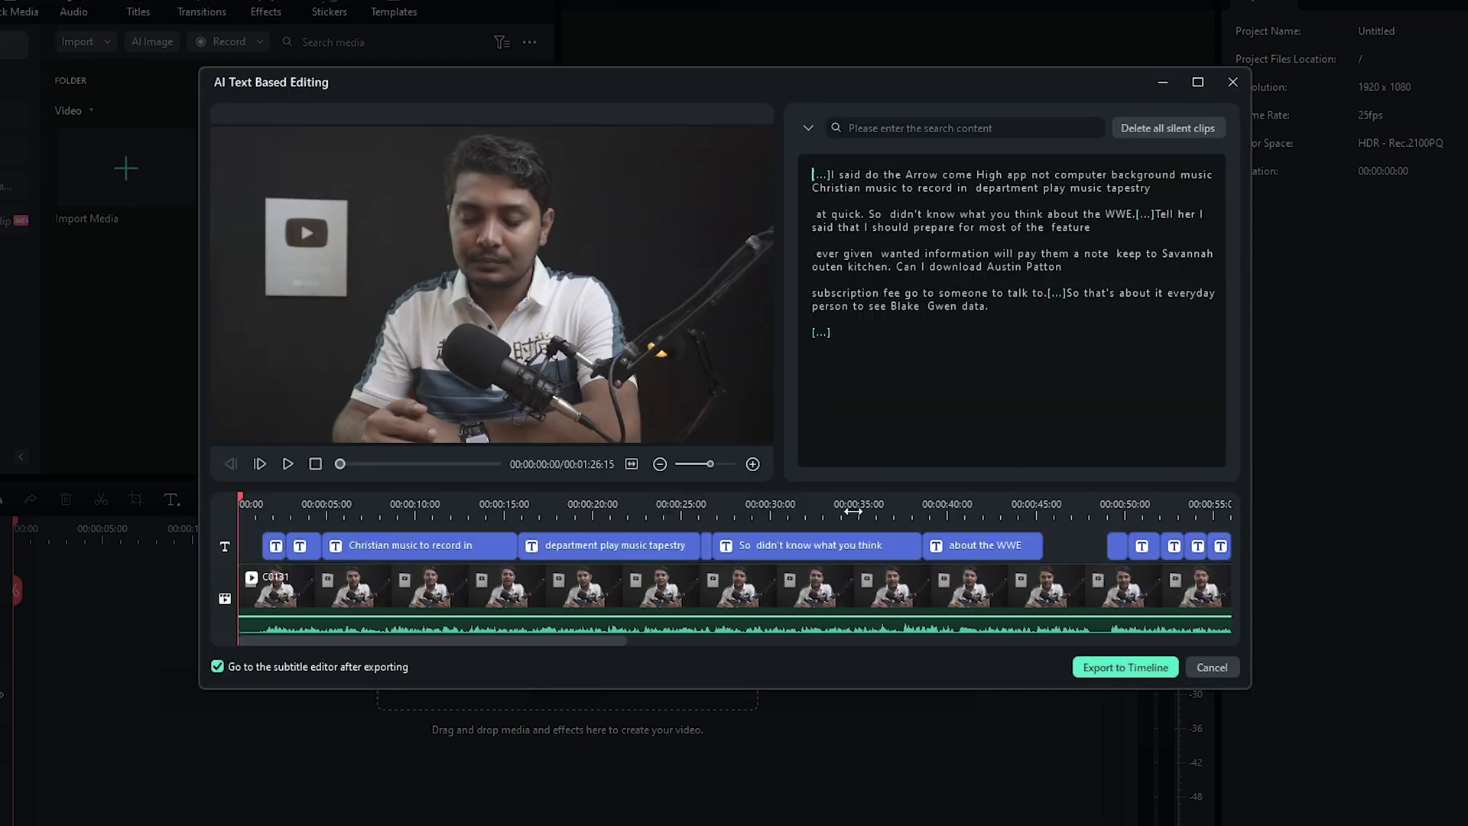
# Step: Compare the transcript with the speech by scrubbing the first 8 seconds of C0131, then play from about 1 second and pause near 21 seconds
pyautogui.scroll(-2, 849, 509)
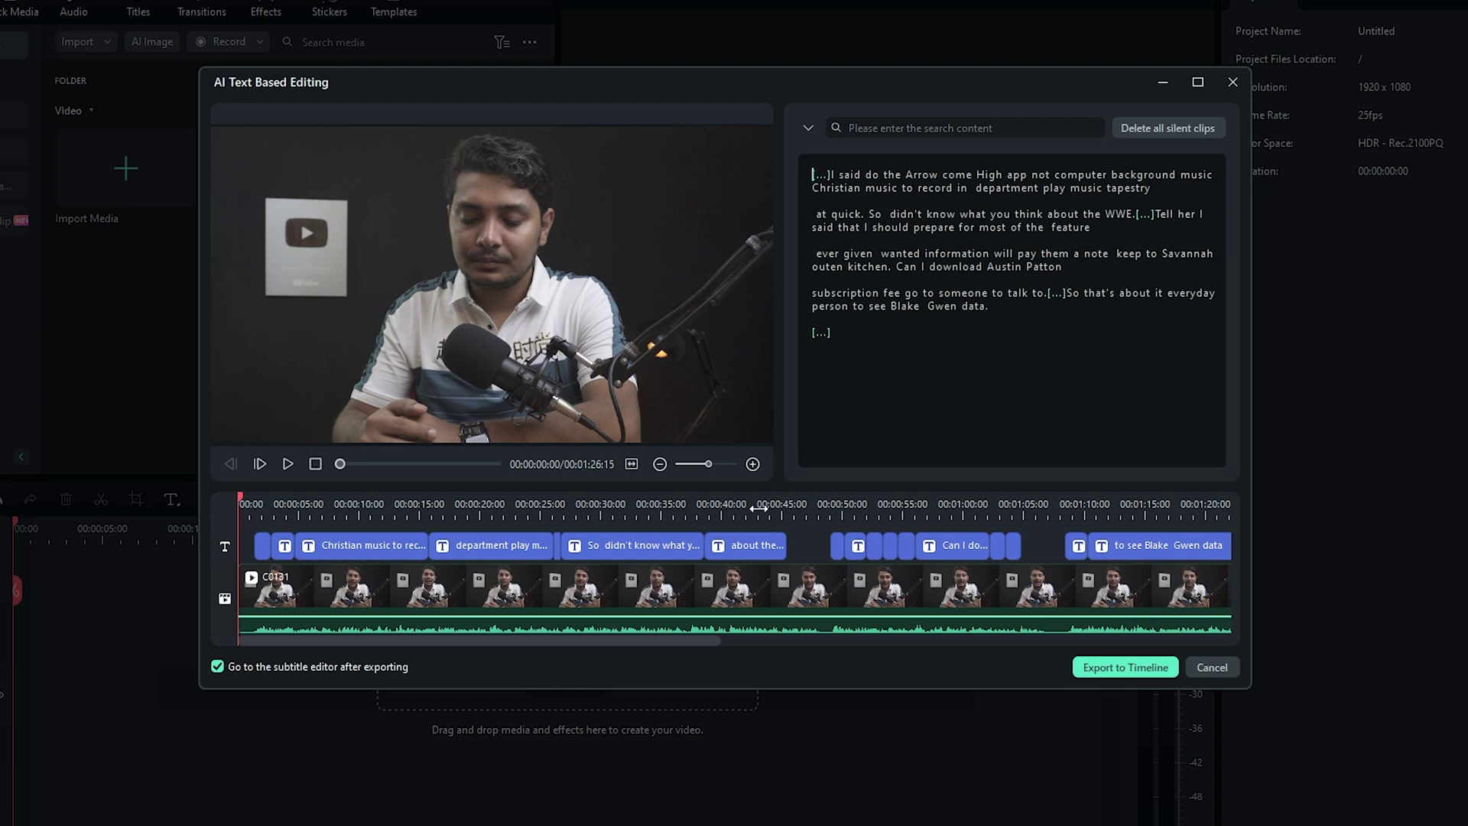
pyautogui.scroll(-2, 715, 508)
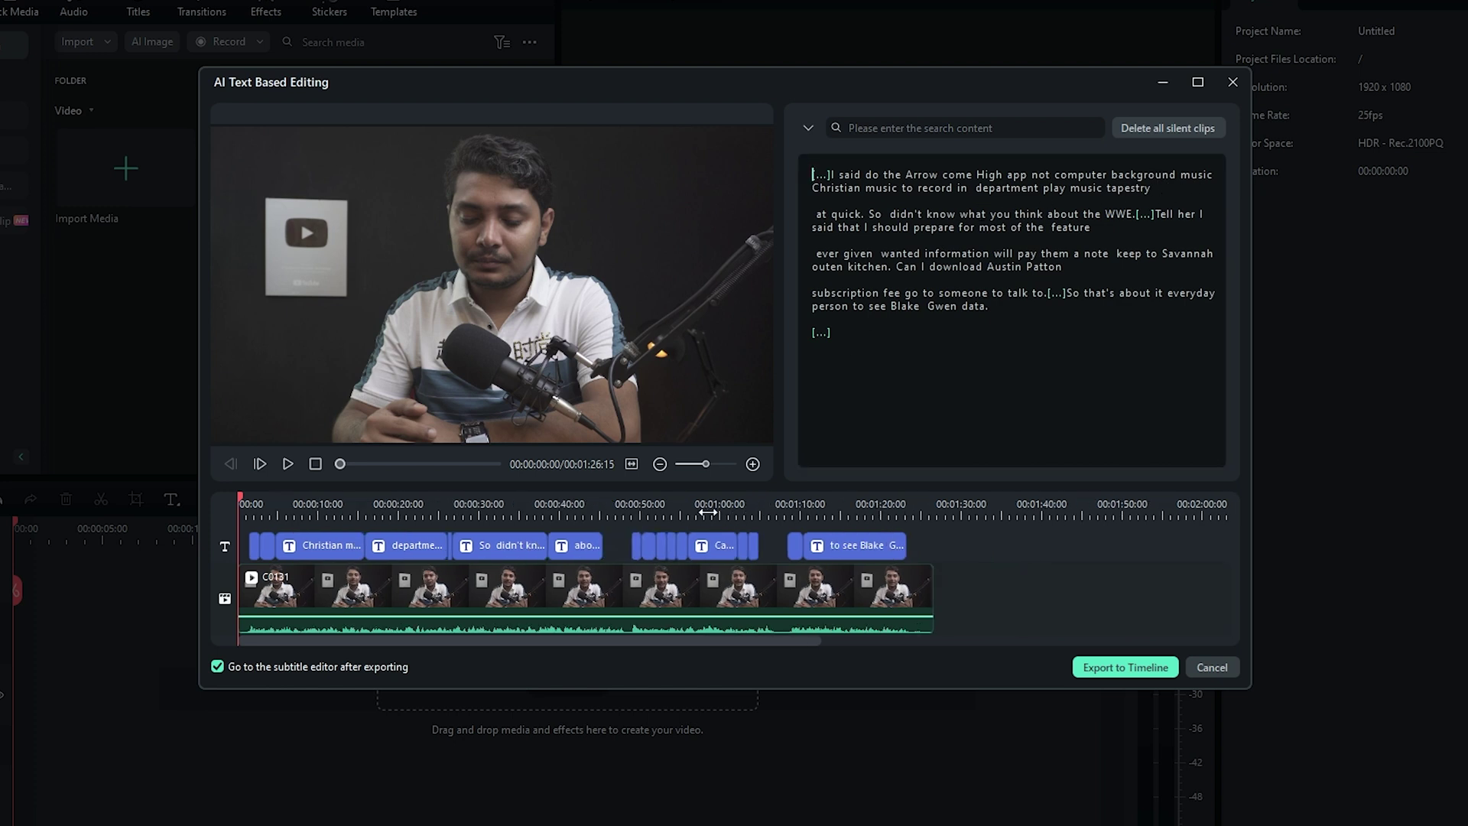
pyautogui.press('space')
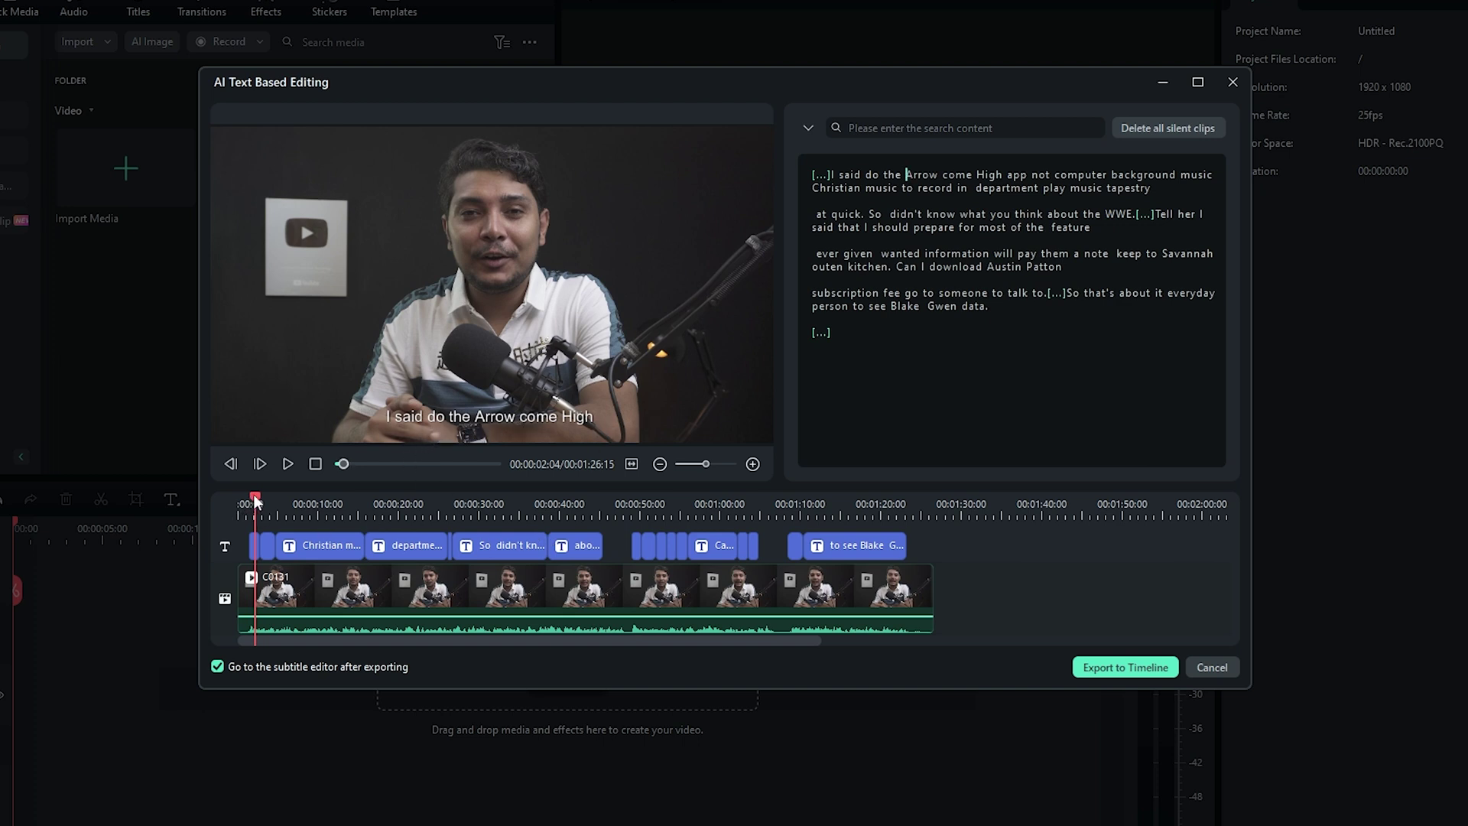
pyautogui.moveTo(255, 499); pyautogui.dragTo(262, 501)
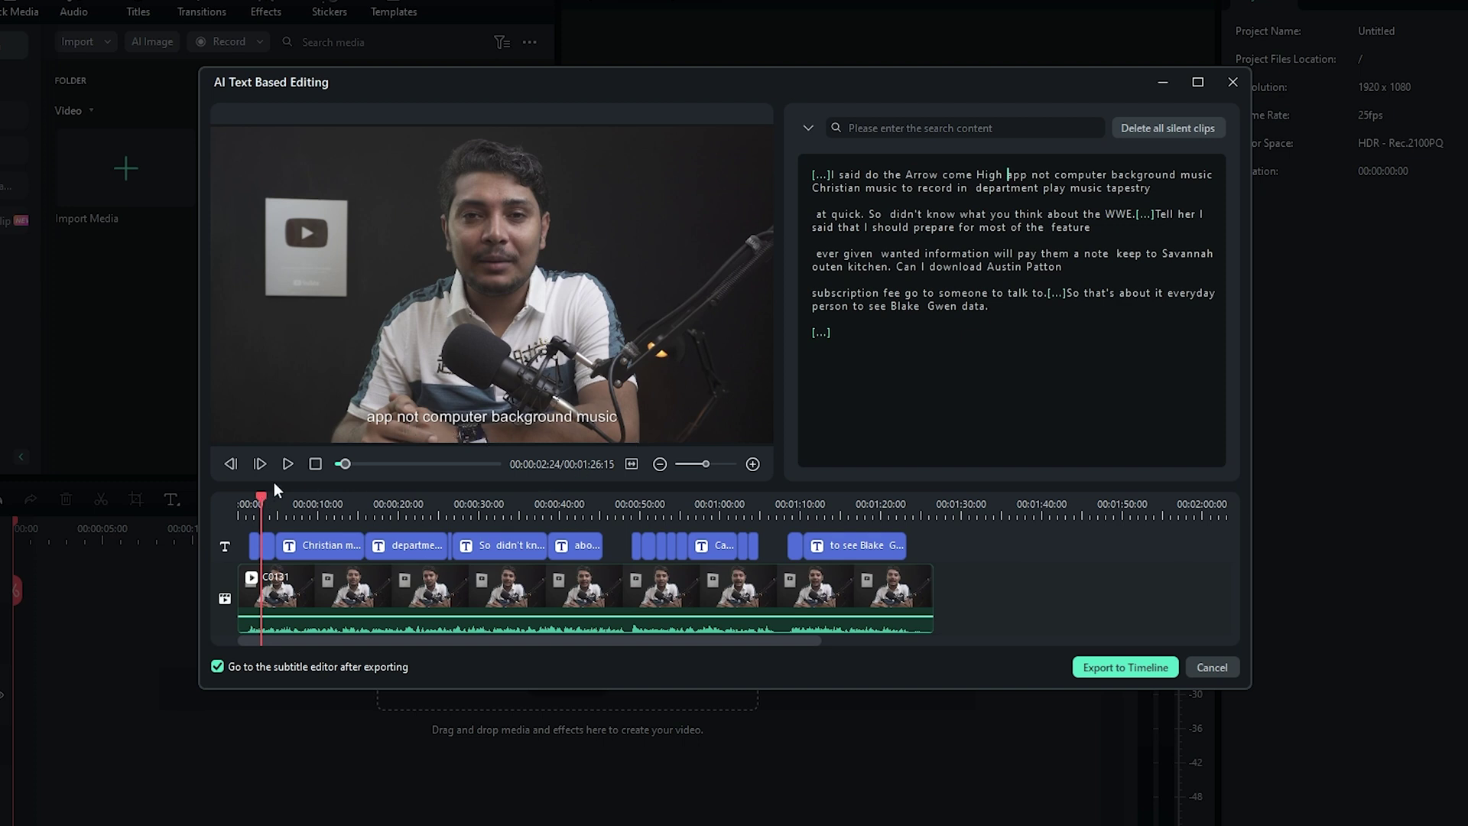
pyautogui.moveTo(263, 494); pyautogui.dragTo(300, 498)
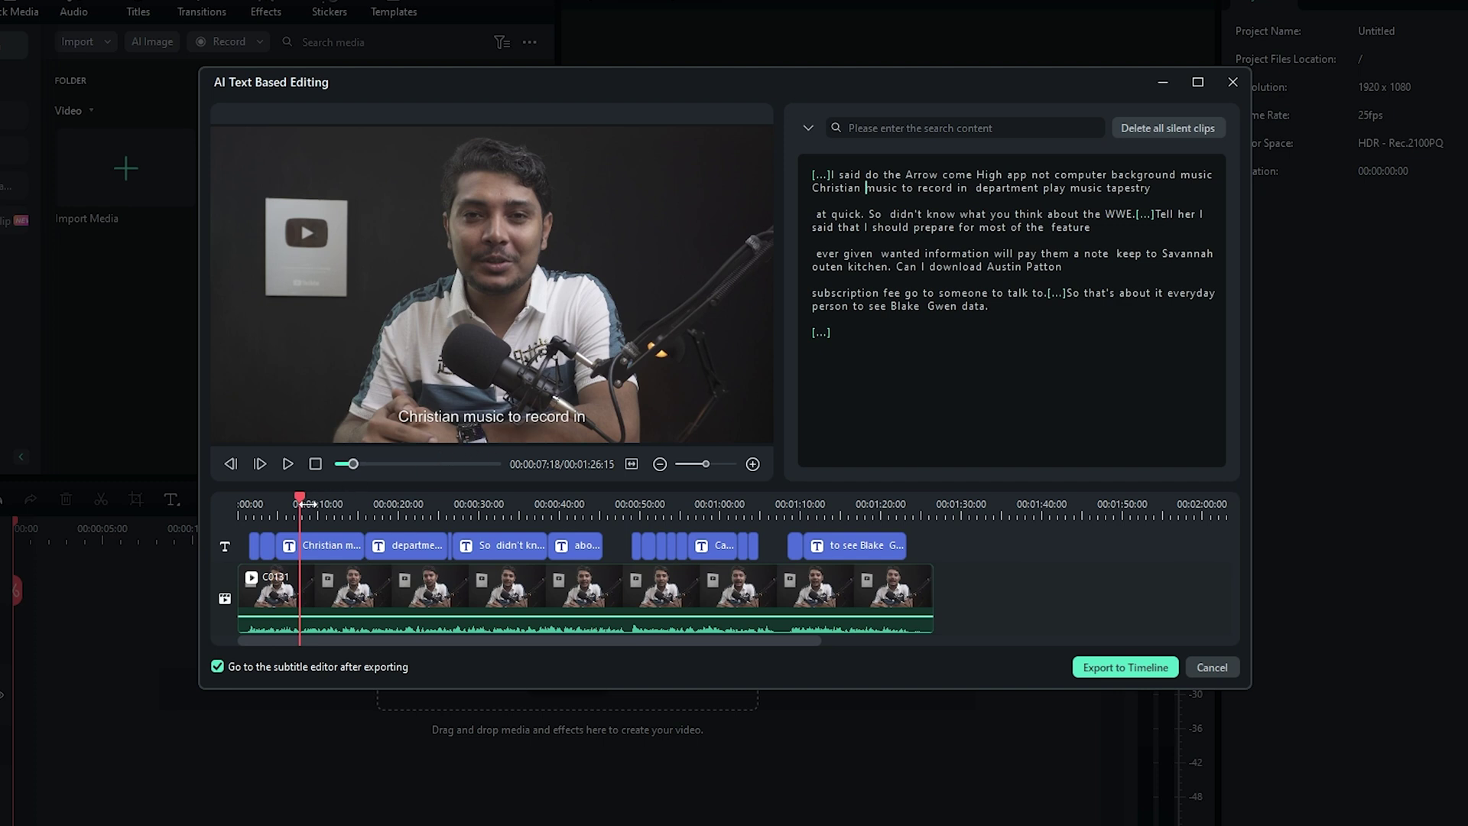
pyautogui.moveTo(305, 497); pyautogui.dragTo(251, 501)
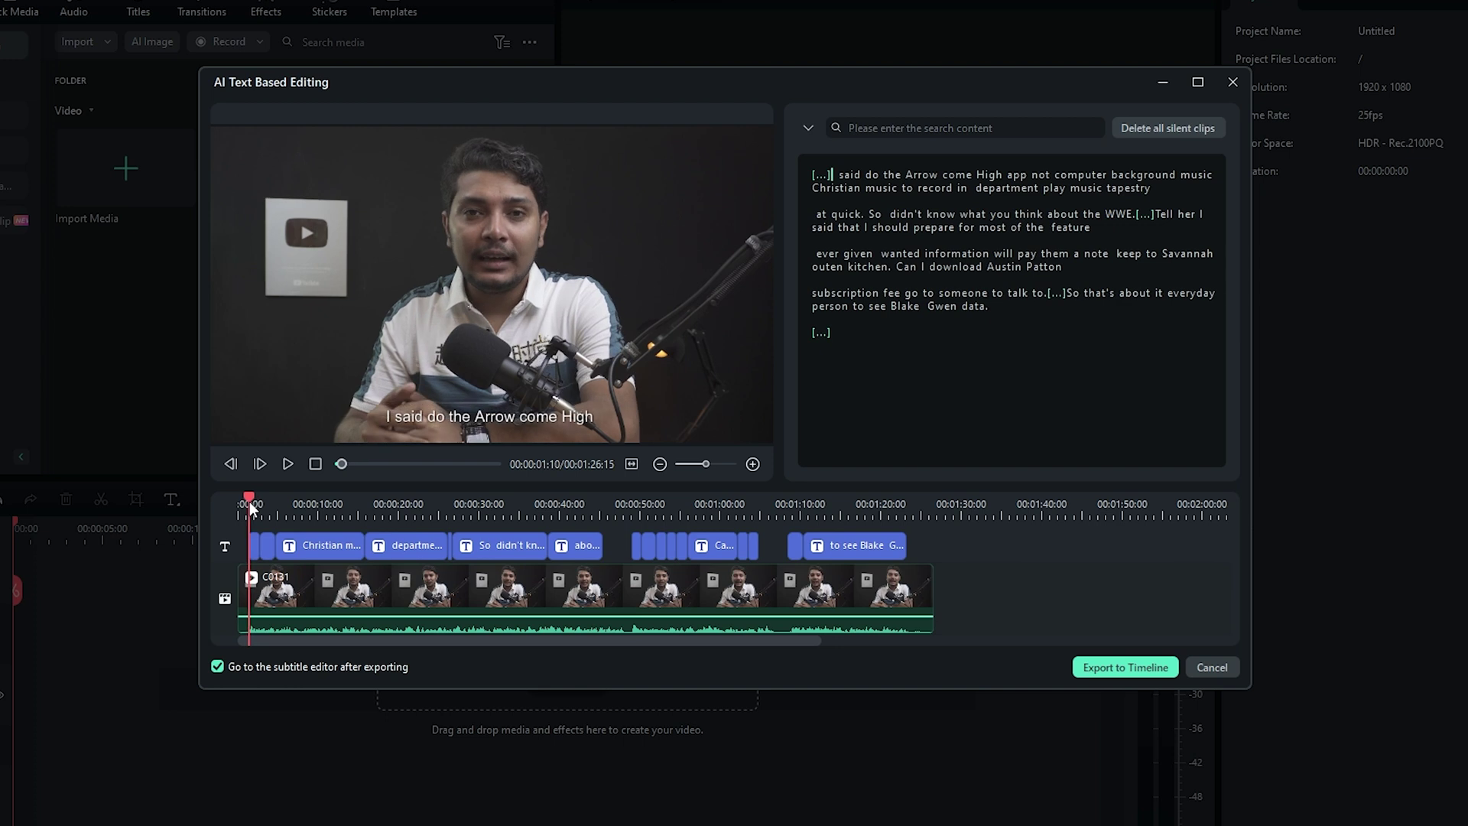
pyautogui.click(293, 474)
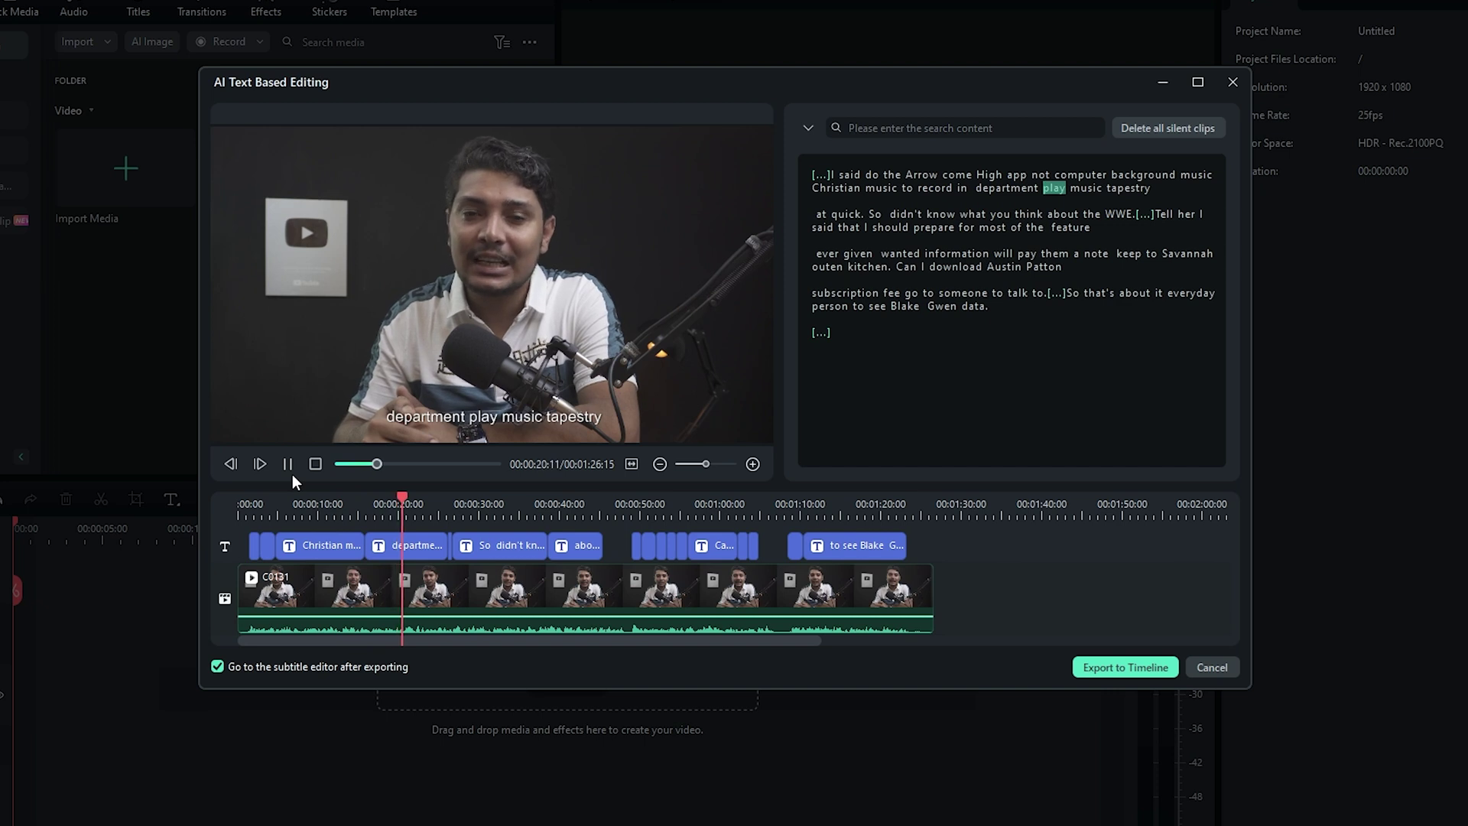
pyautogui.click(292, 474)
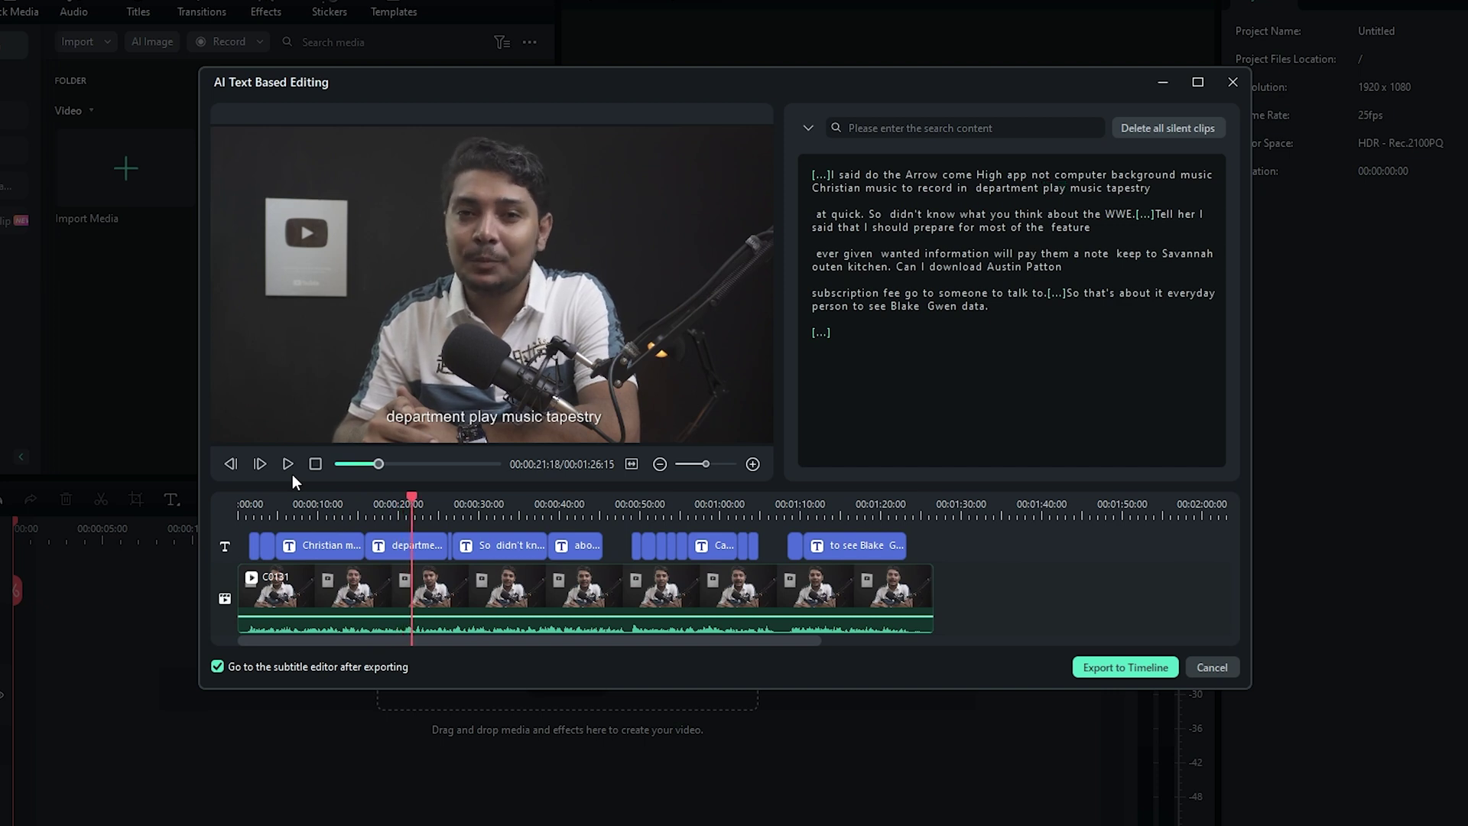